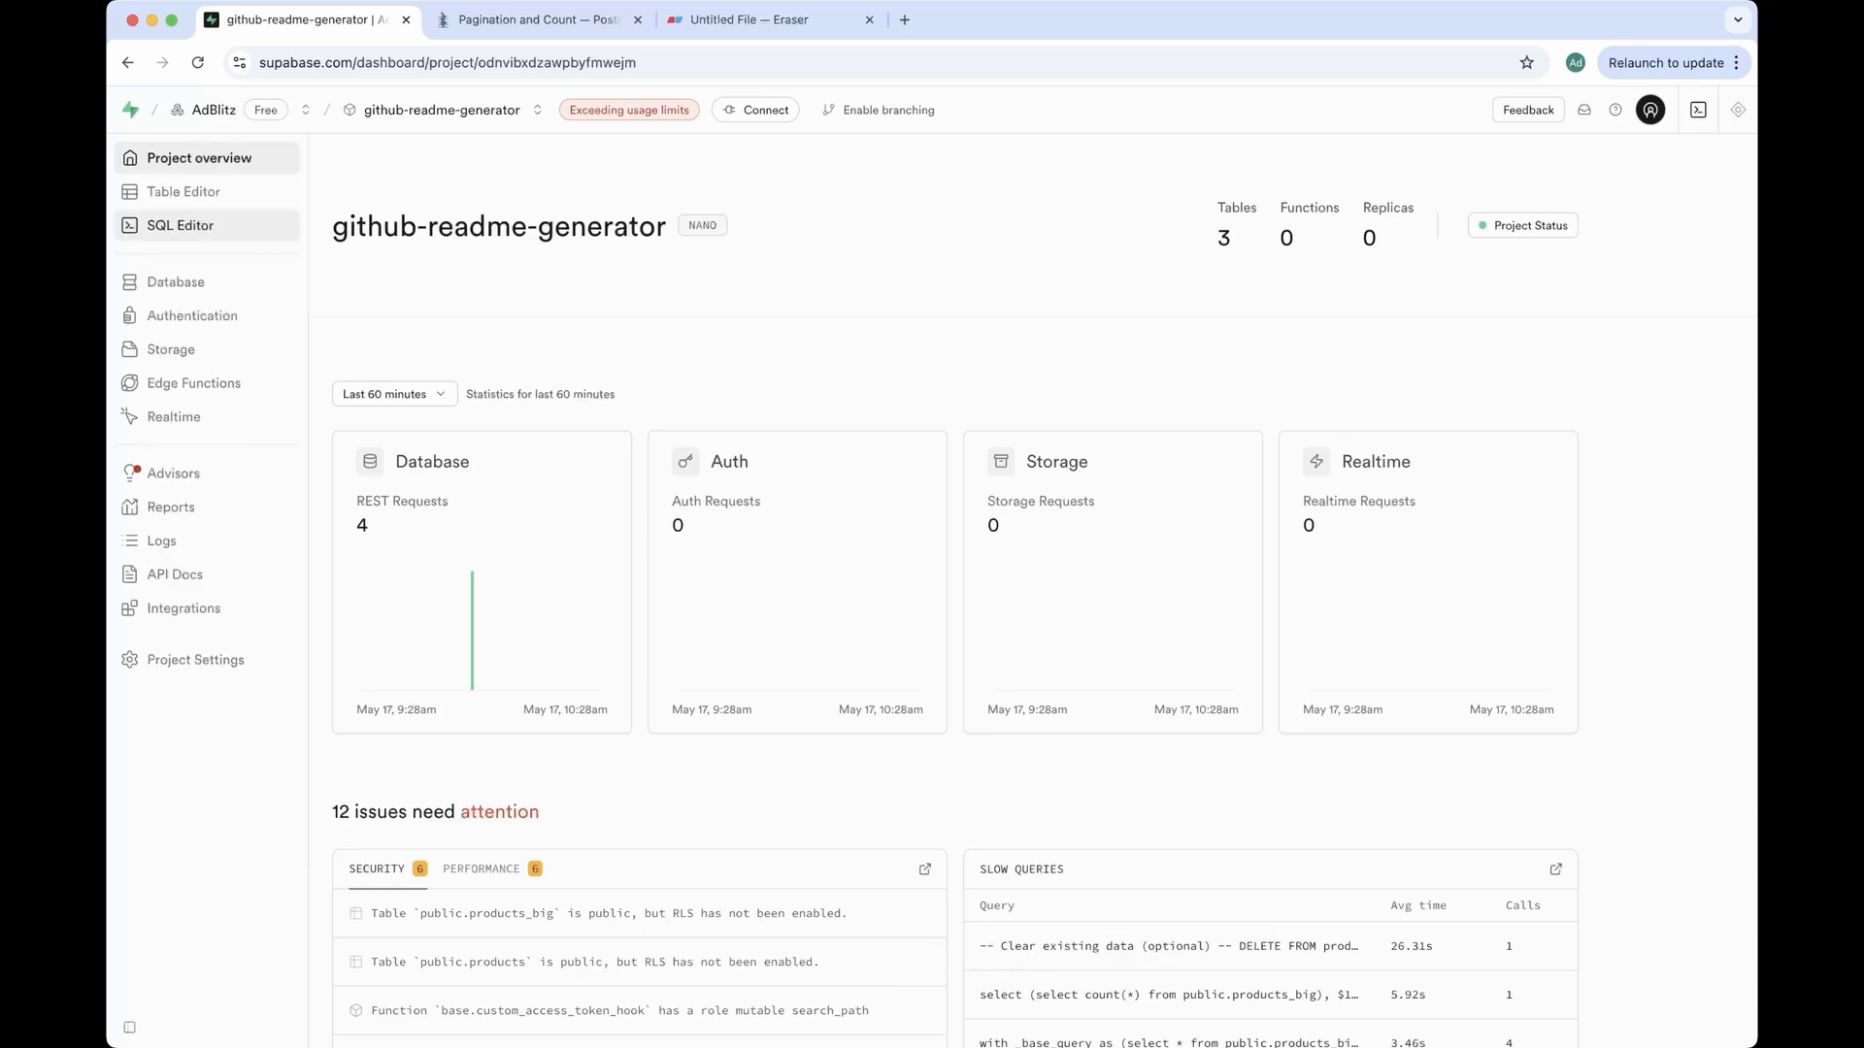
Step: In the Table Editor, view the products table (5,000 records), then the products_big table
left_click(130, 191)
left_click(225, 329)
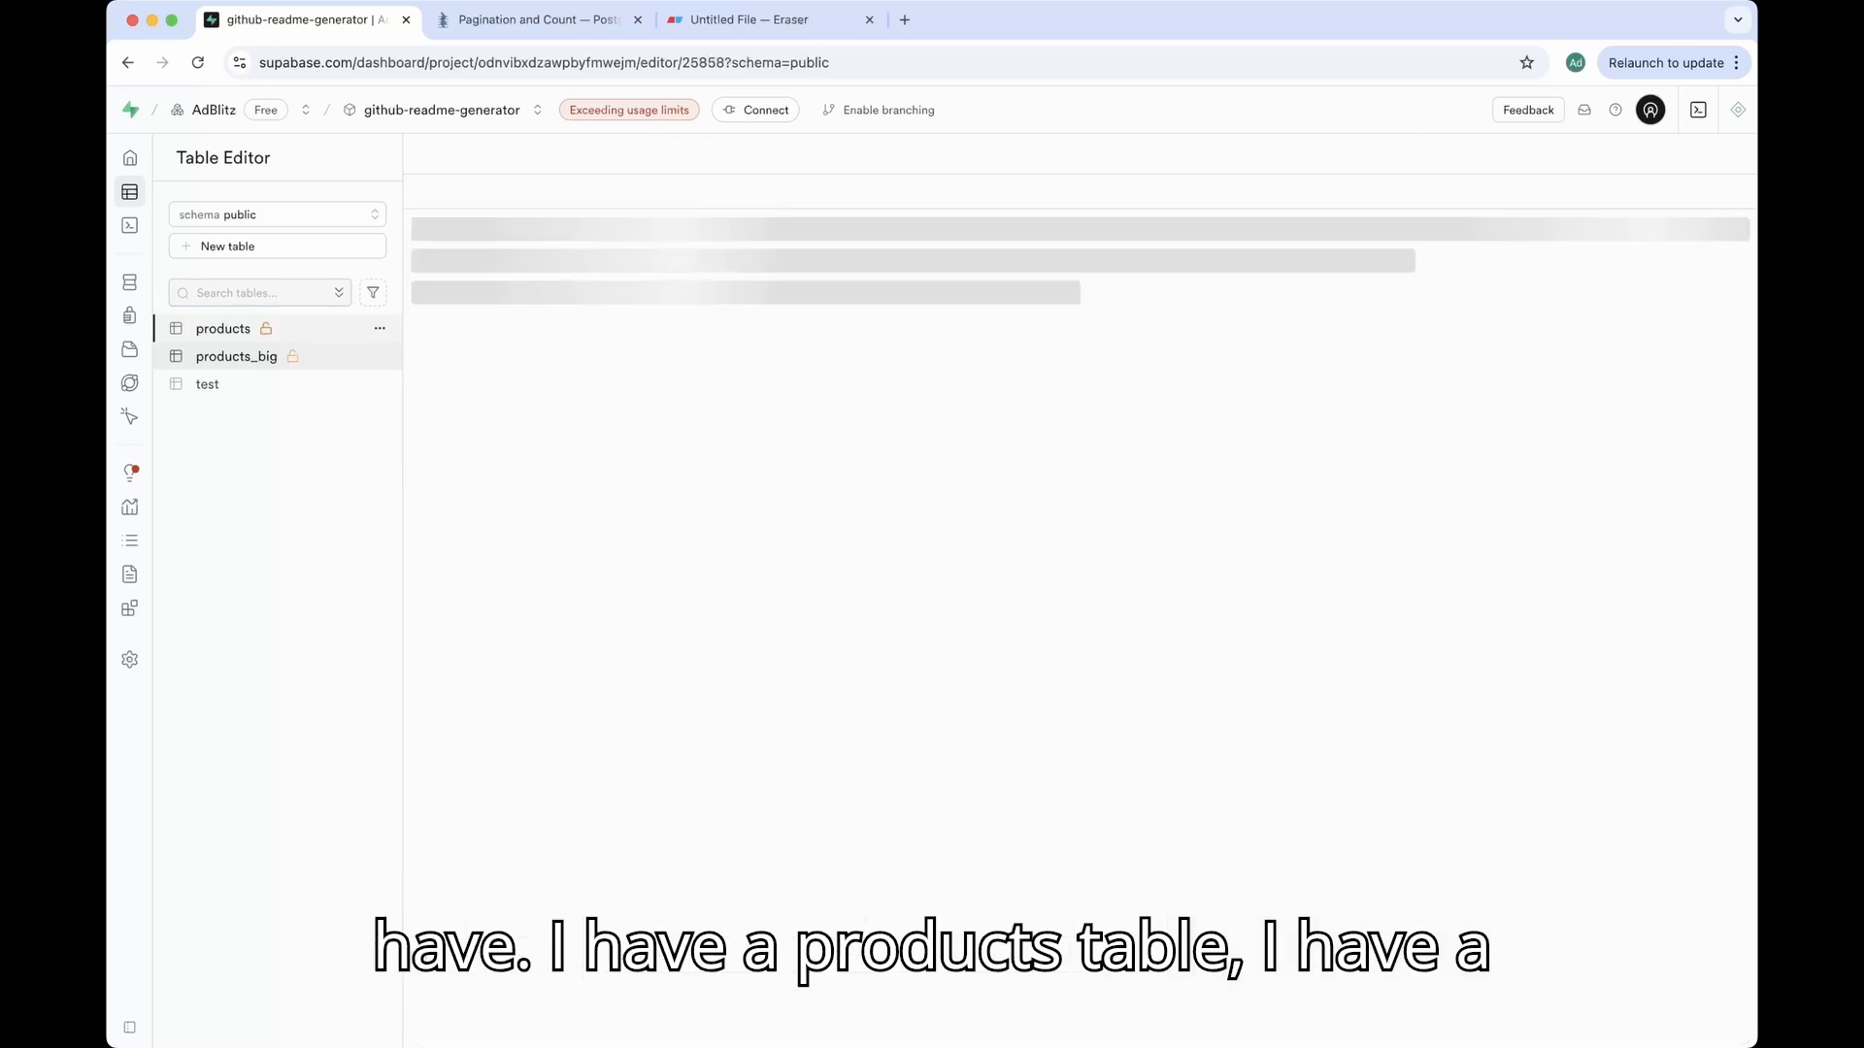
left_click(236, 357)
left_click(225, 329)
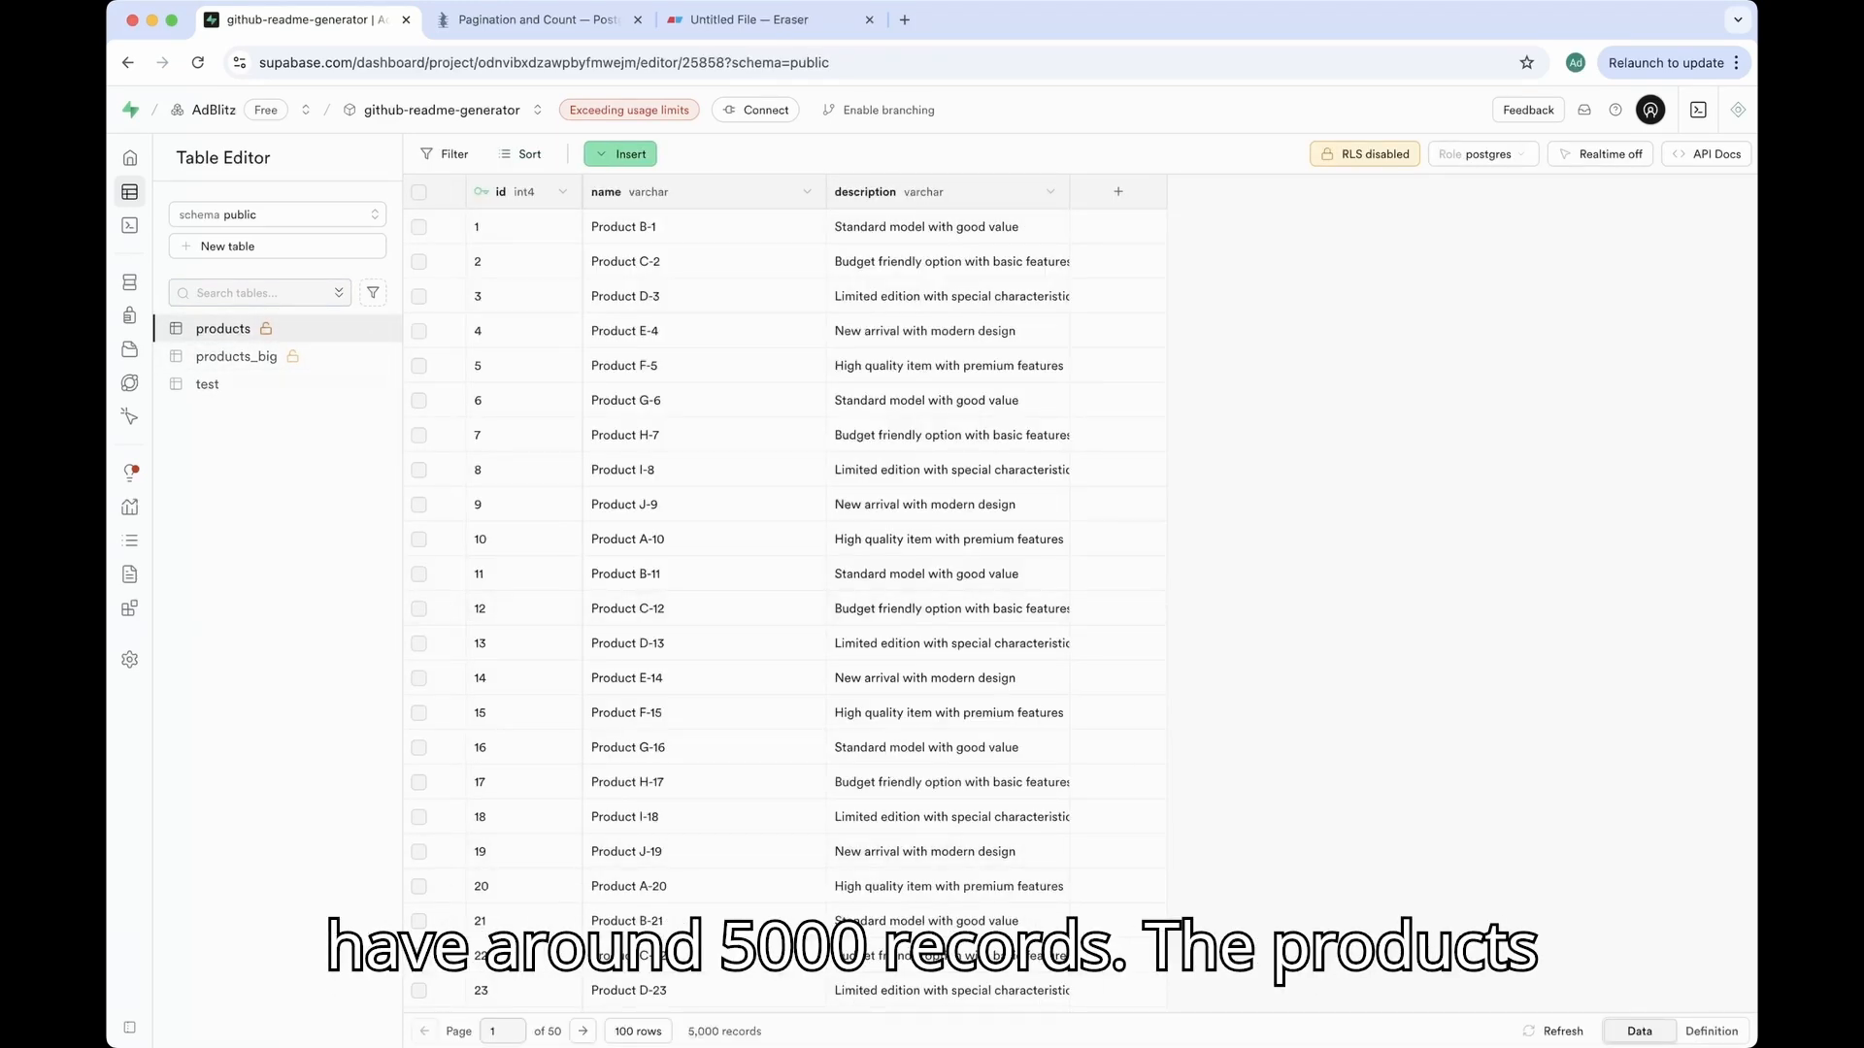
left_click(237, 356)
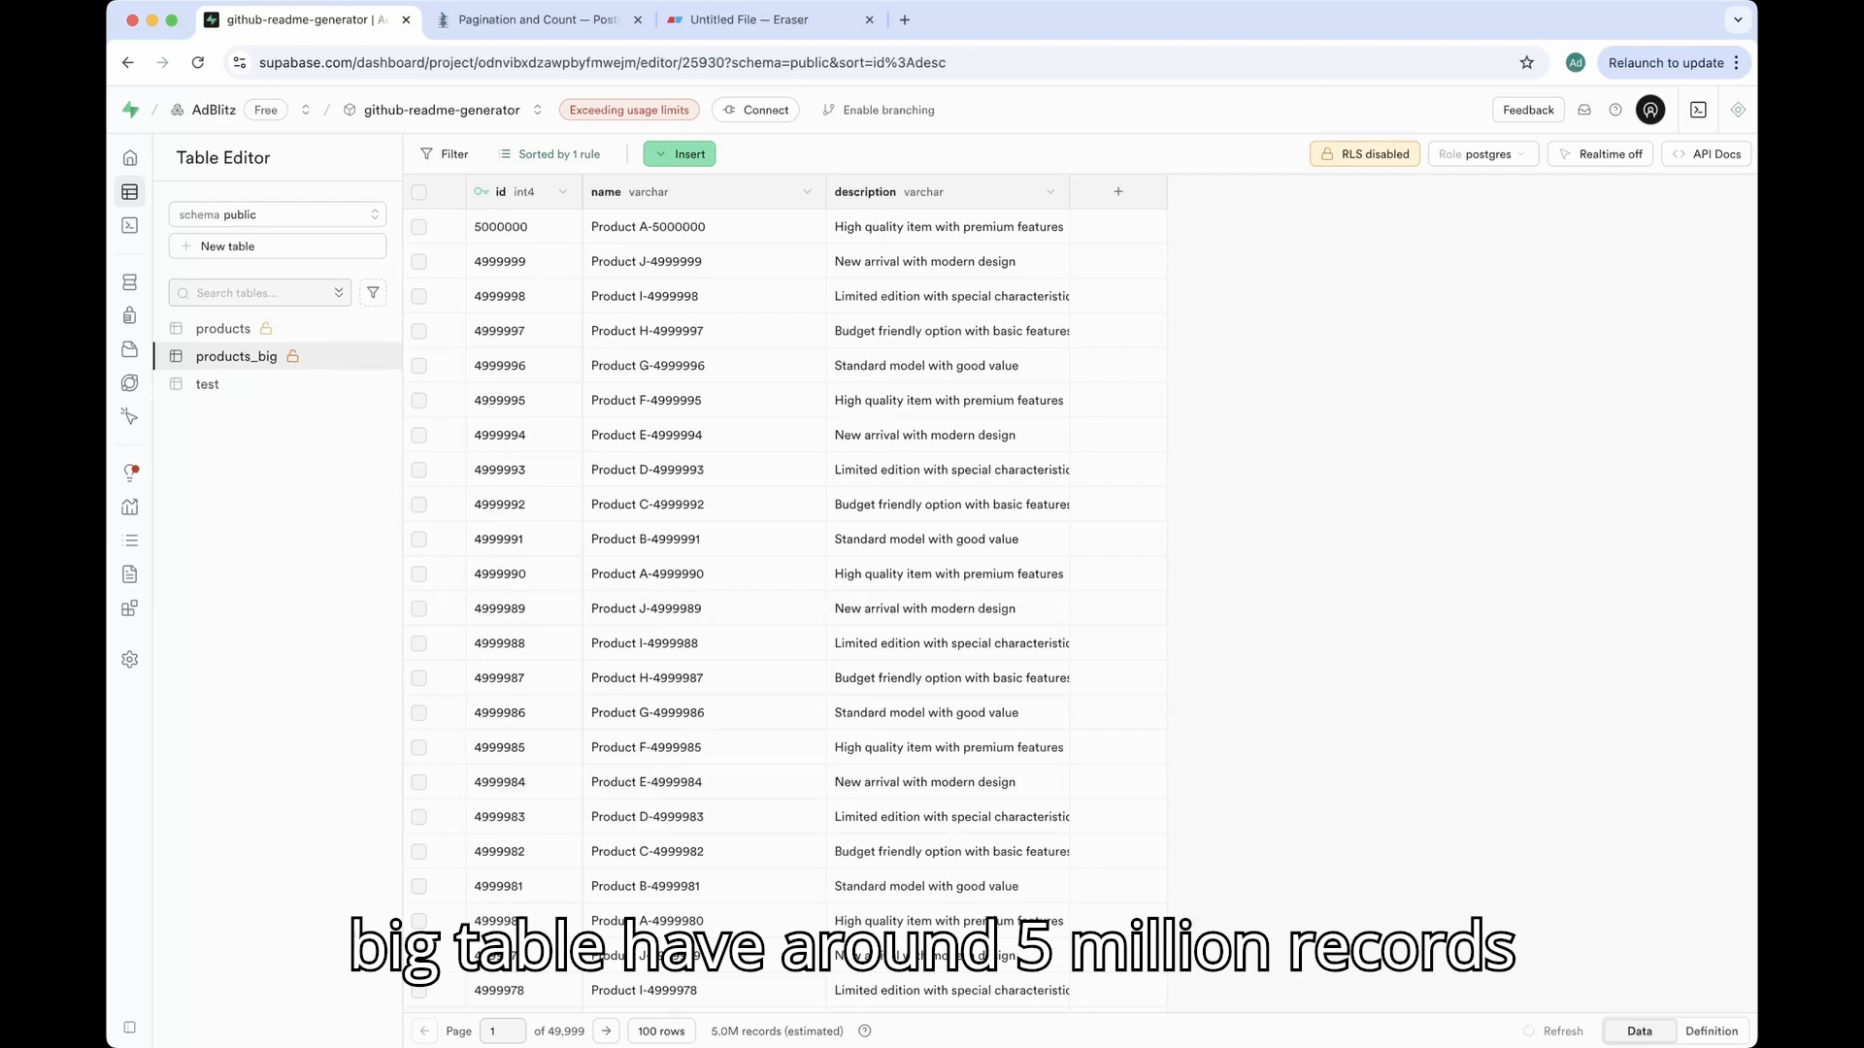
Step: Check the Exceeding usage limits page, then return to products_big (about 5.0M records)
left_click(629, 110)
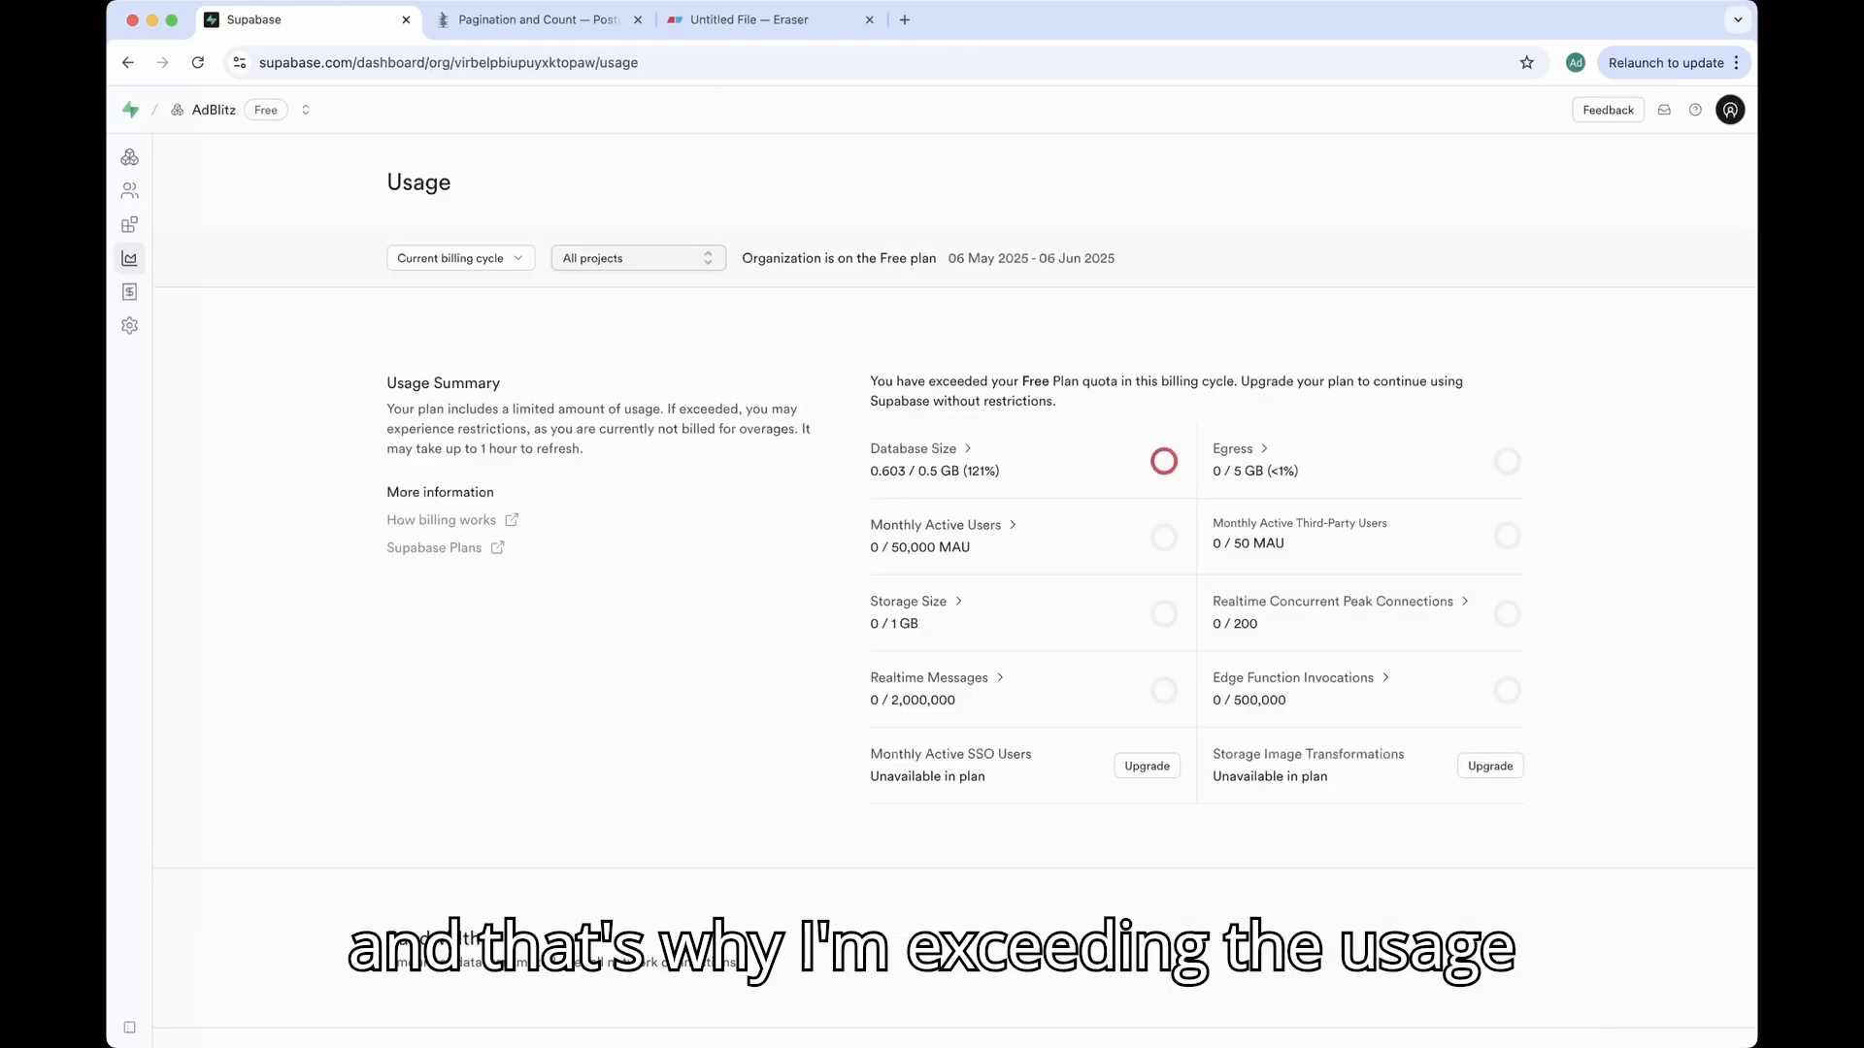
mouse_move(947, 466)
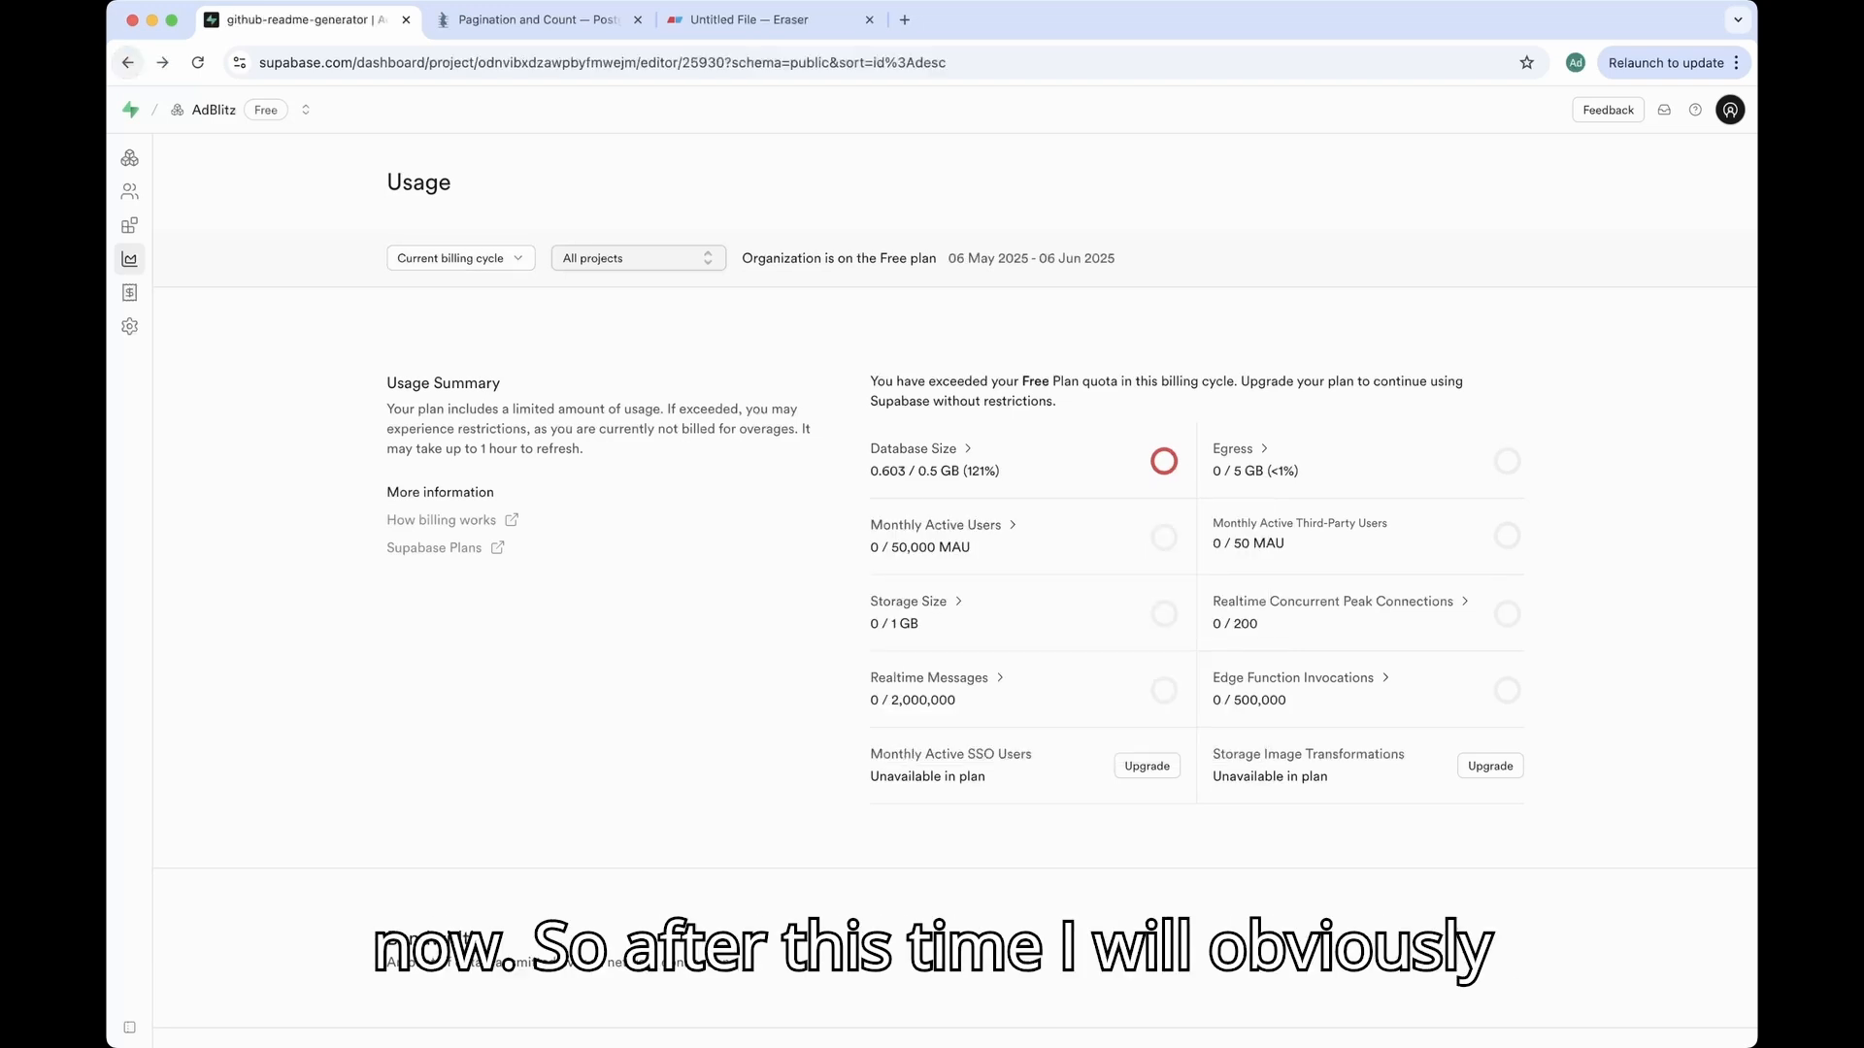
left_click(128, 62)
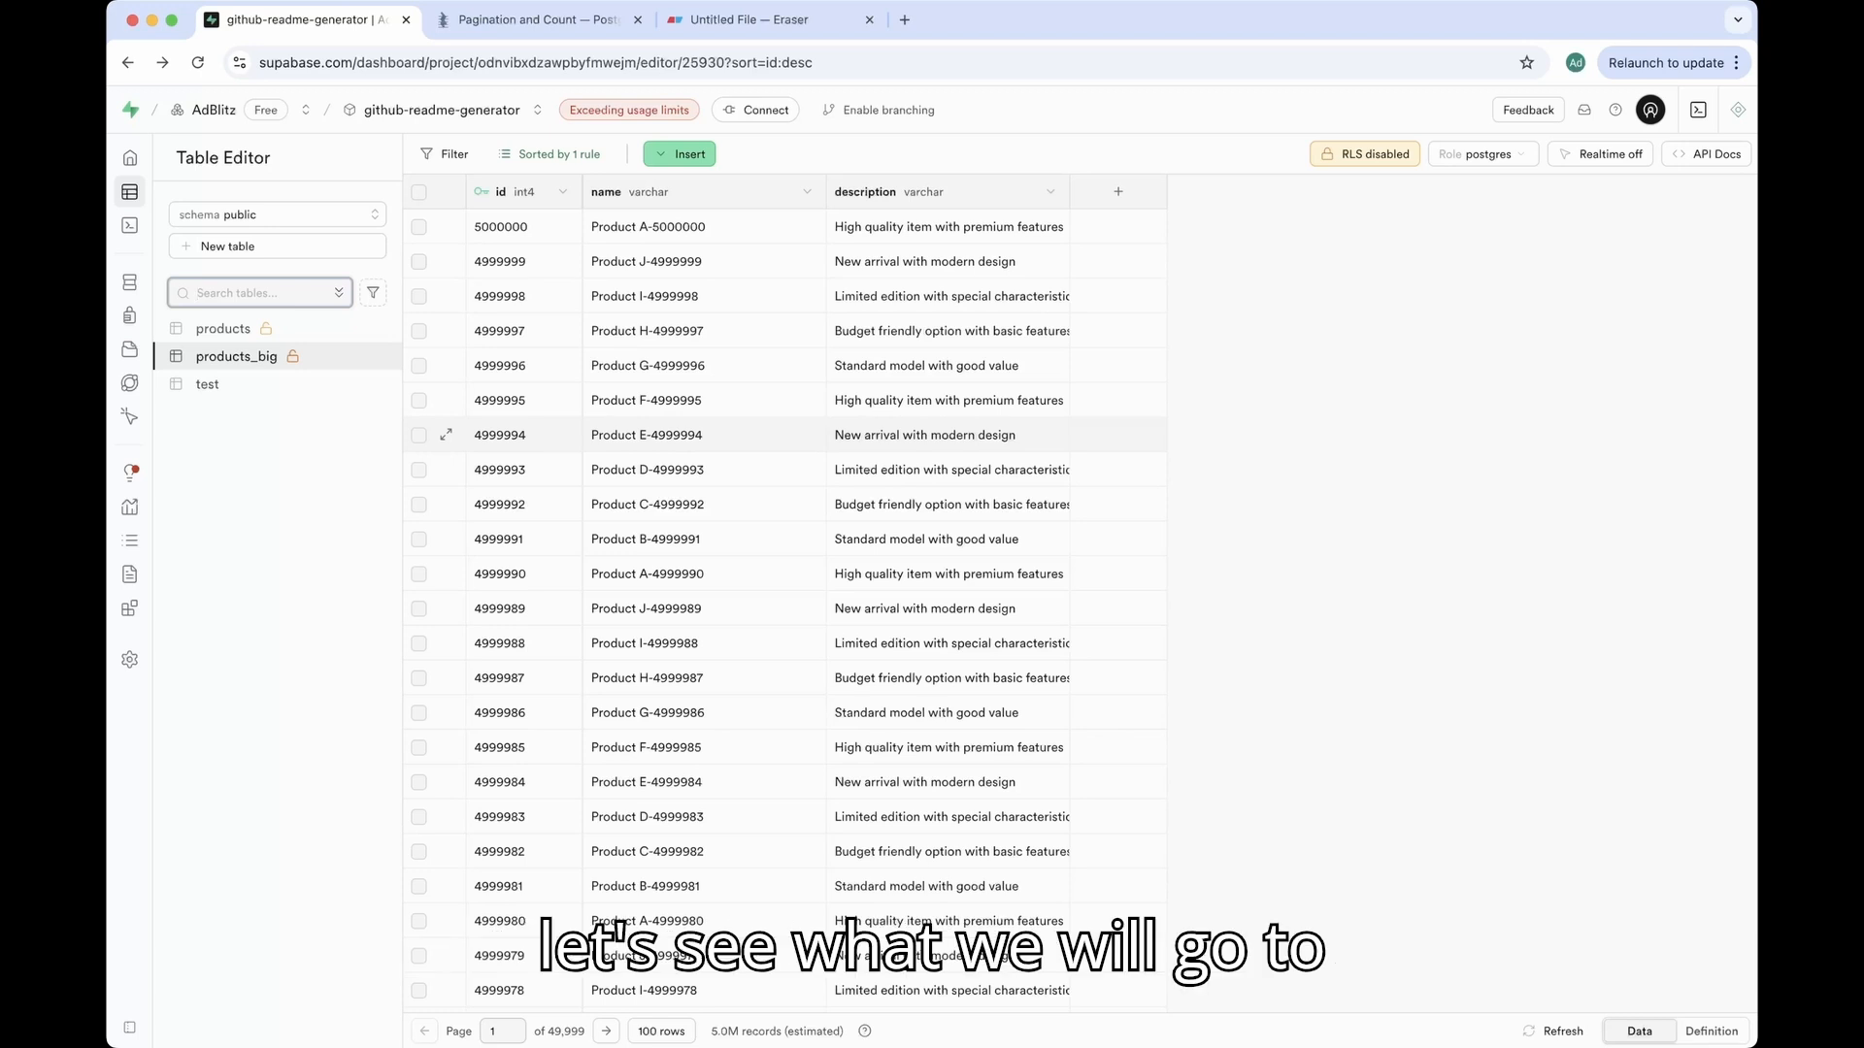
mouse_move(130, 474)
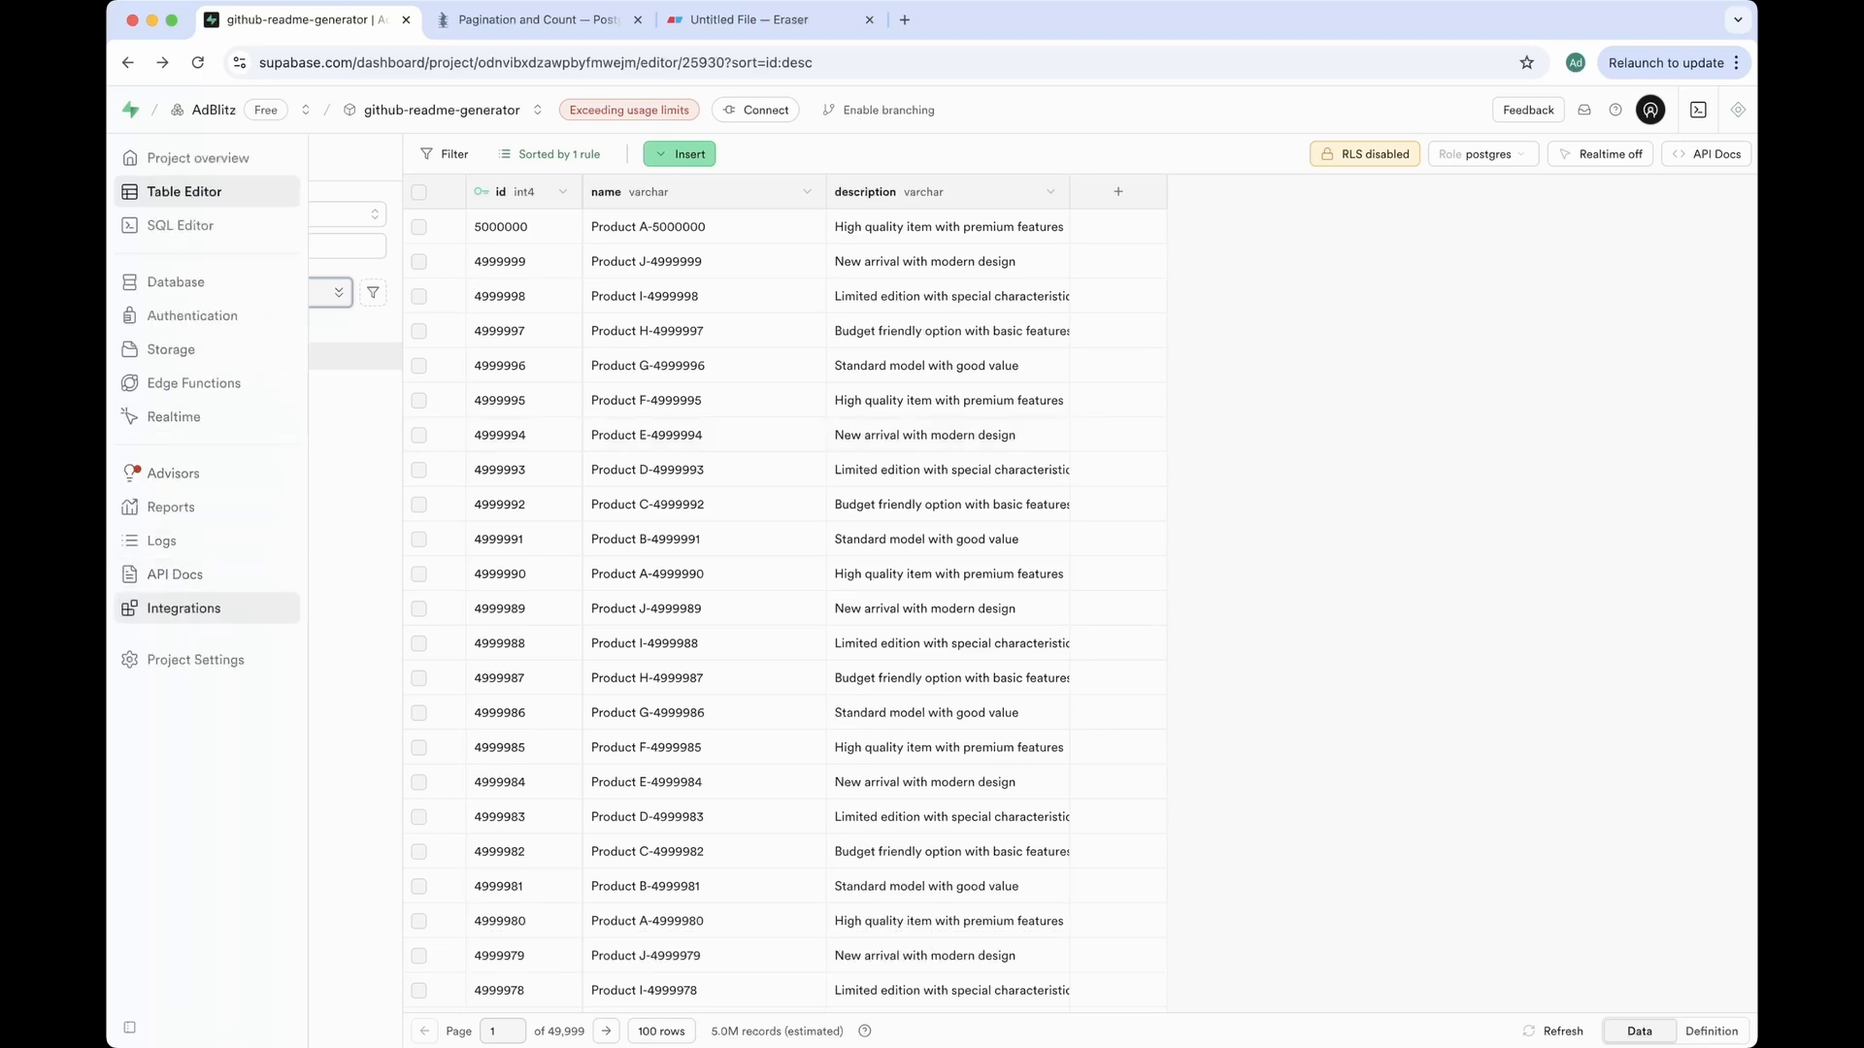
Step: Open Project Settings > Data API to view the project URL and keys
left_click(195, 659)
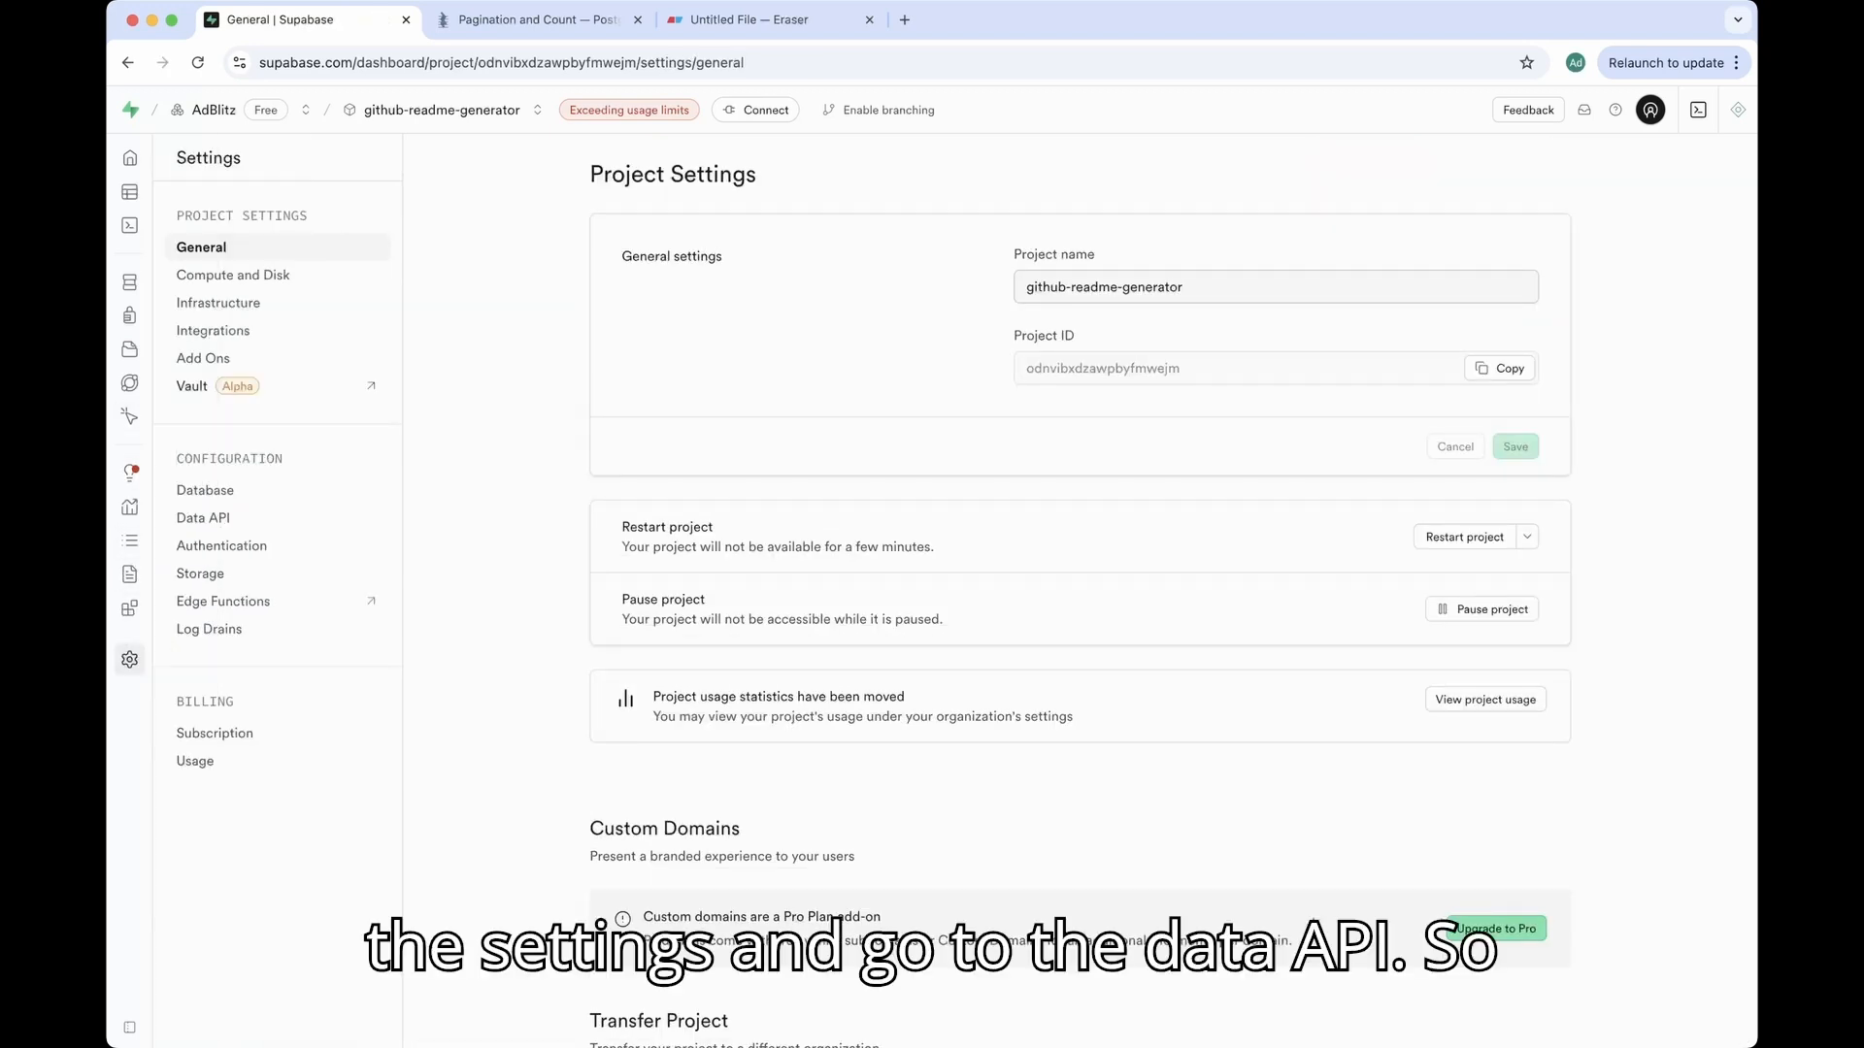
left_click(204, 517)
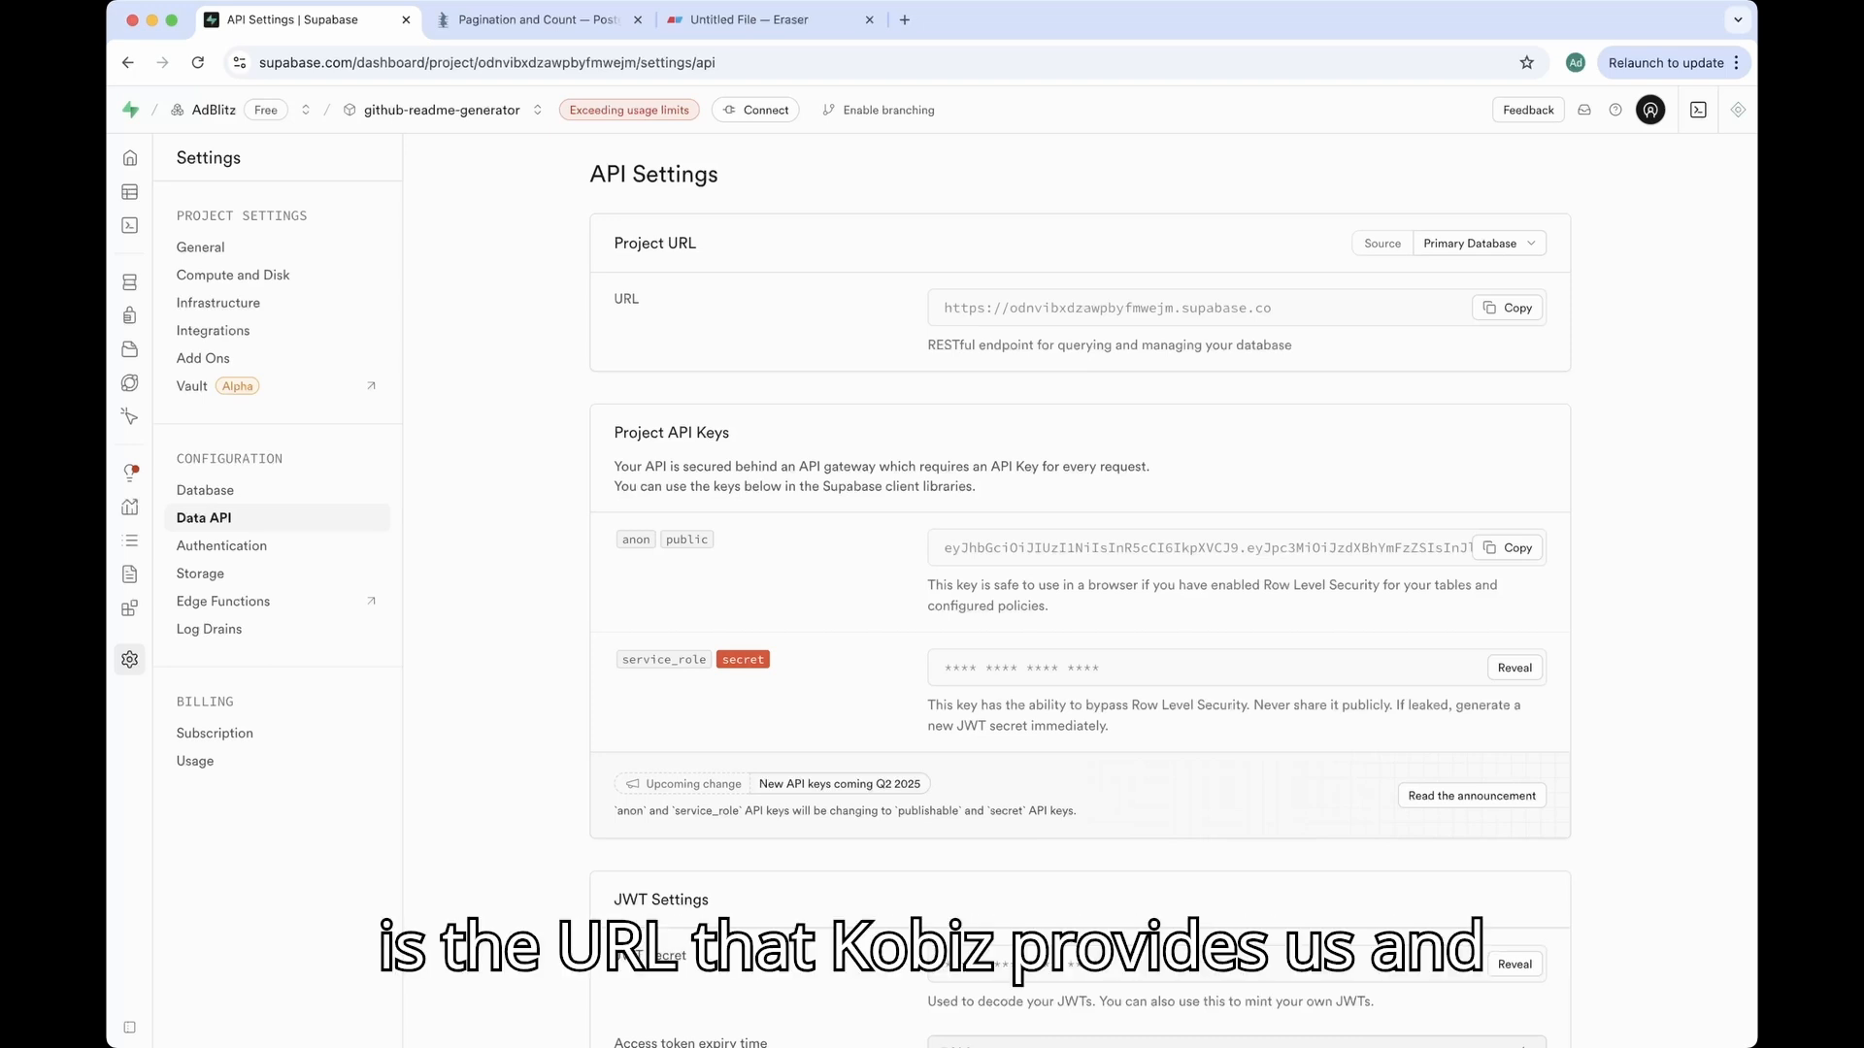
triple_click(1106, 308)
left_click(1107, 308)
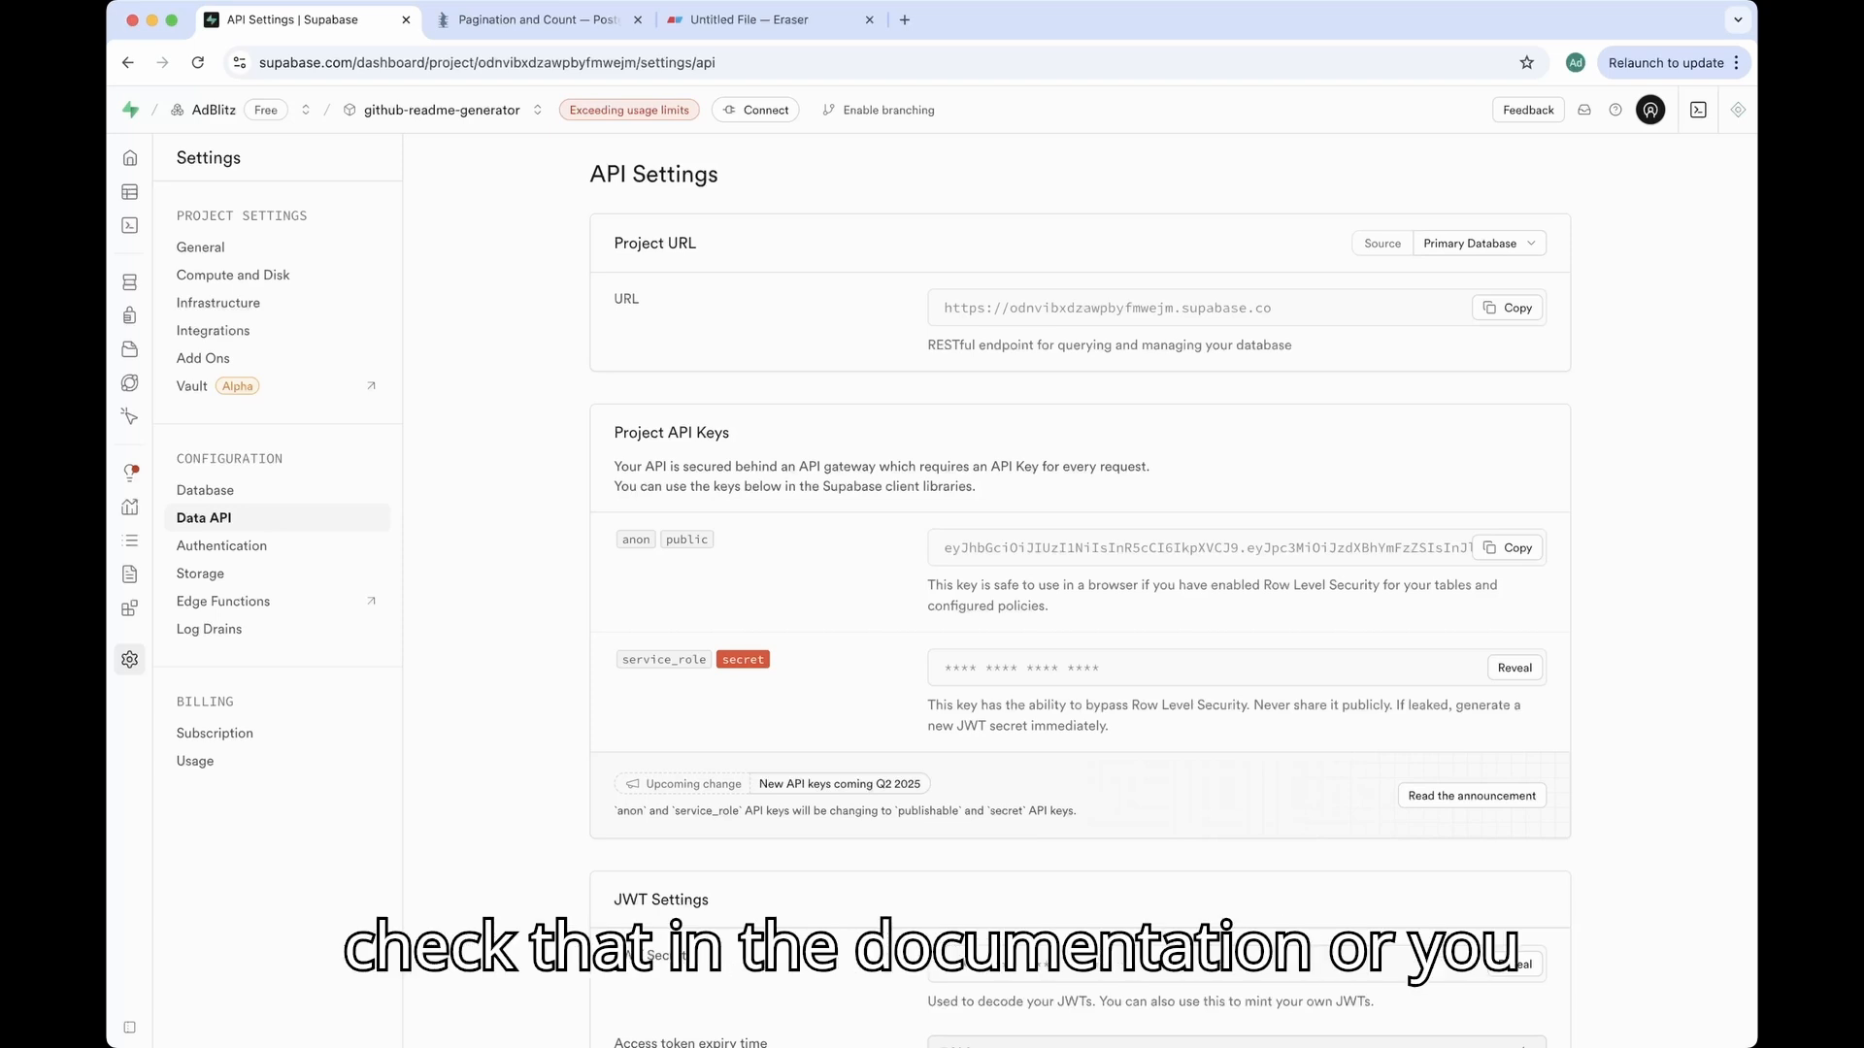
Step: Copy the Project URL and the anon public key
key("super+t")
type("res")
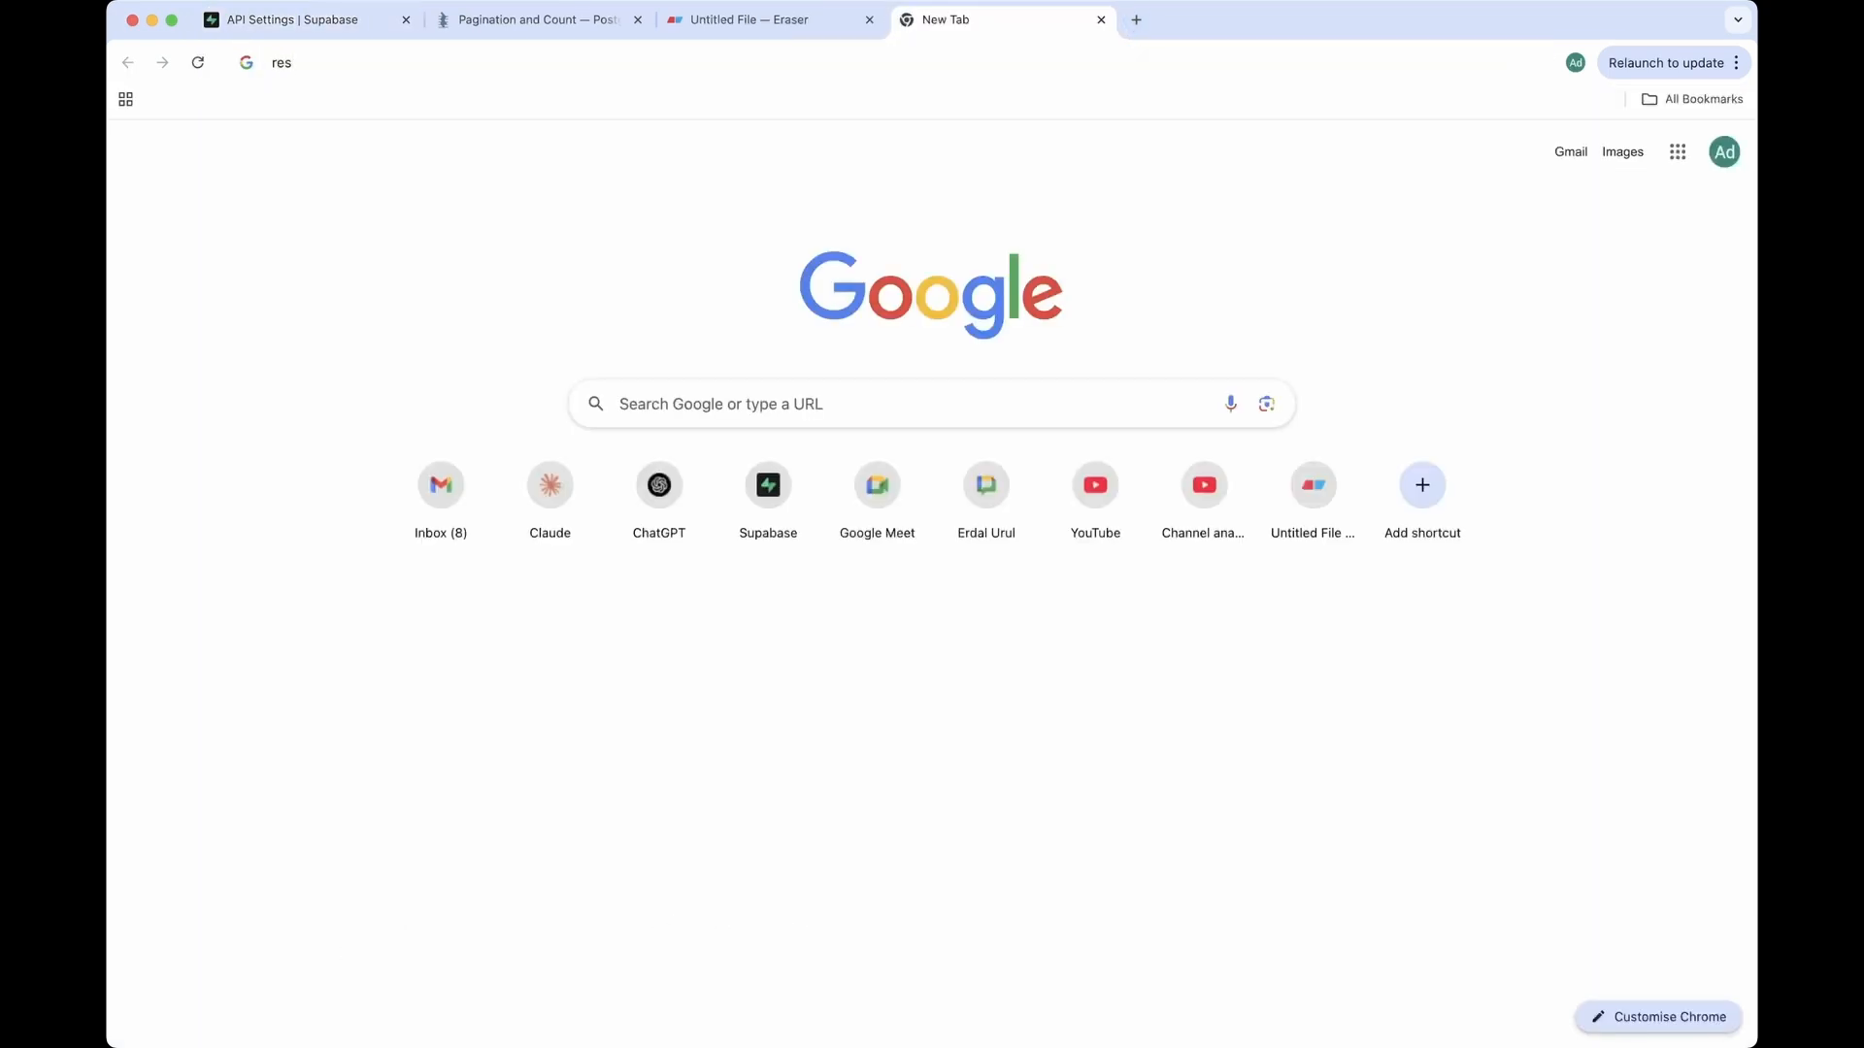
key("super+w")
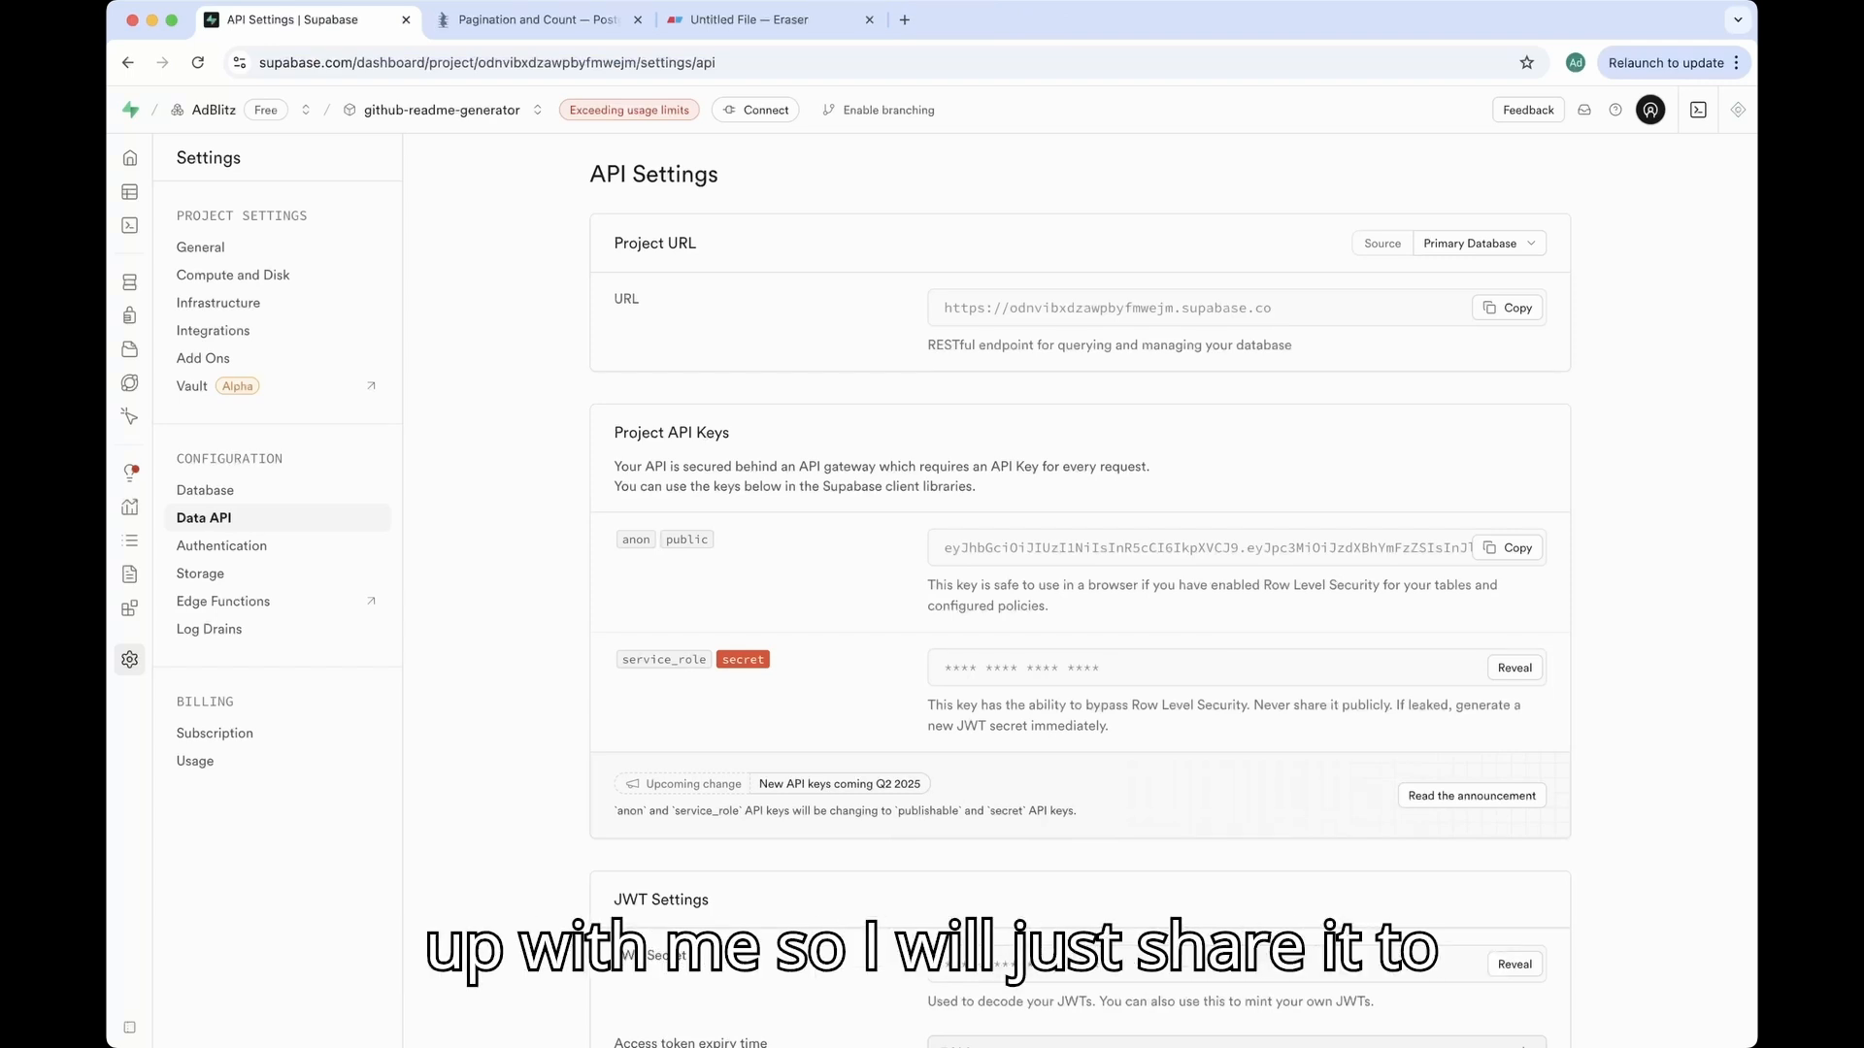
left_click(1506, 308)
left_click(1507, 549)
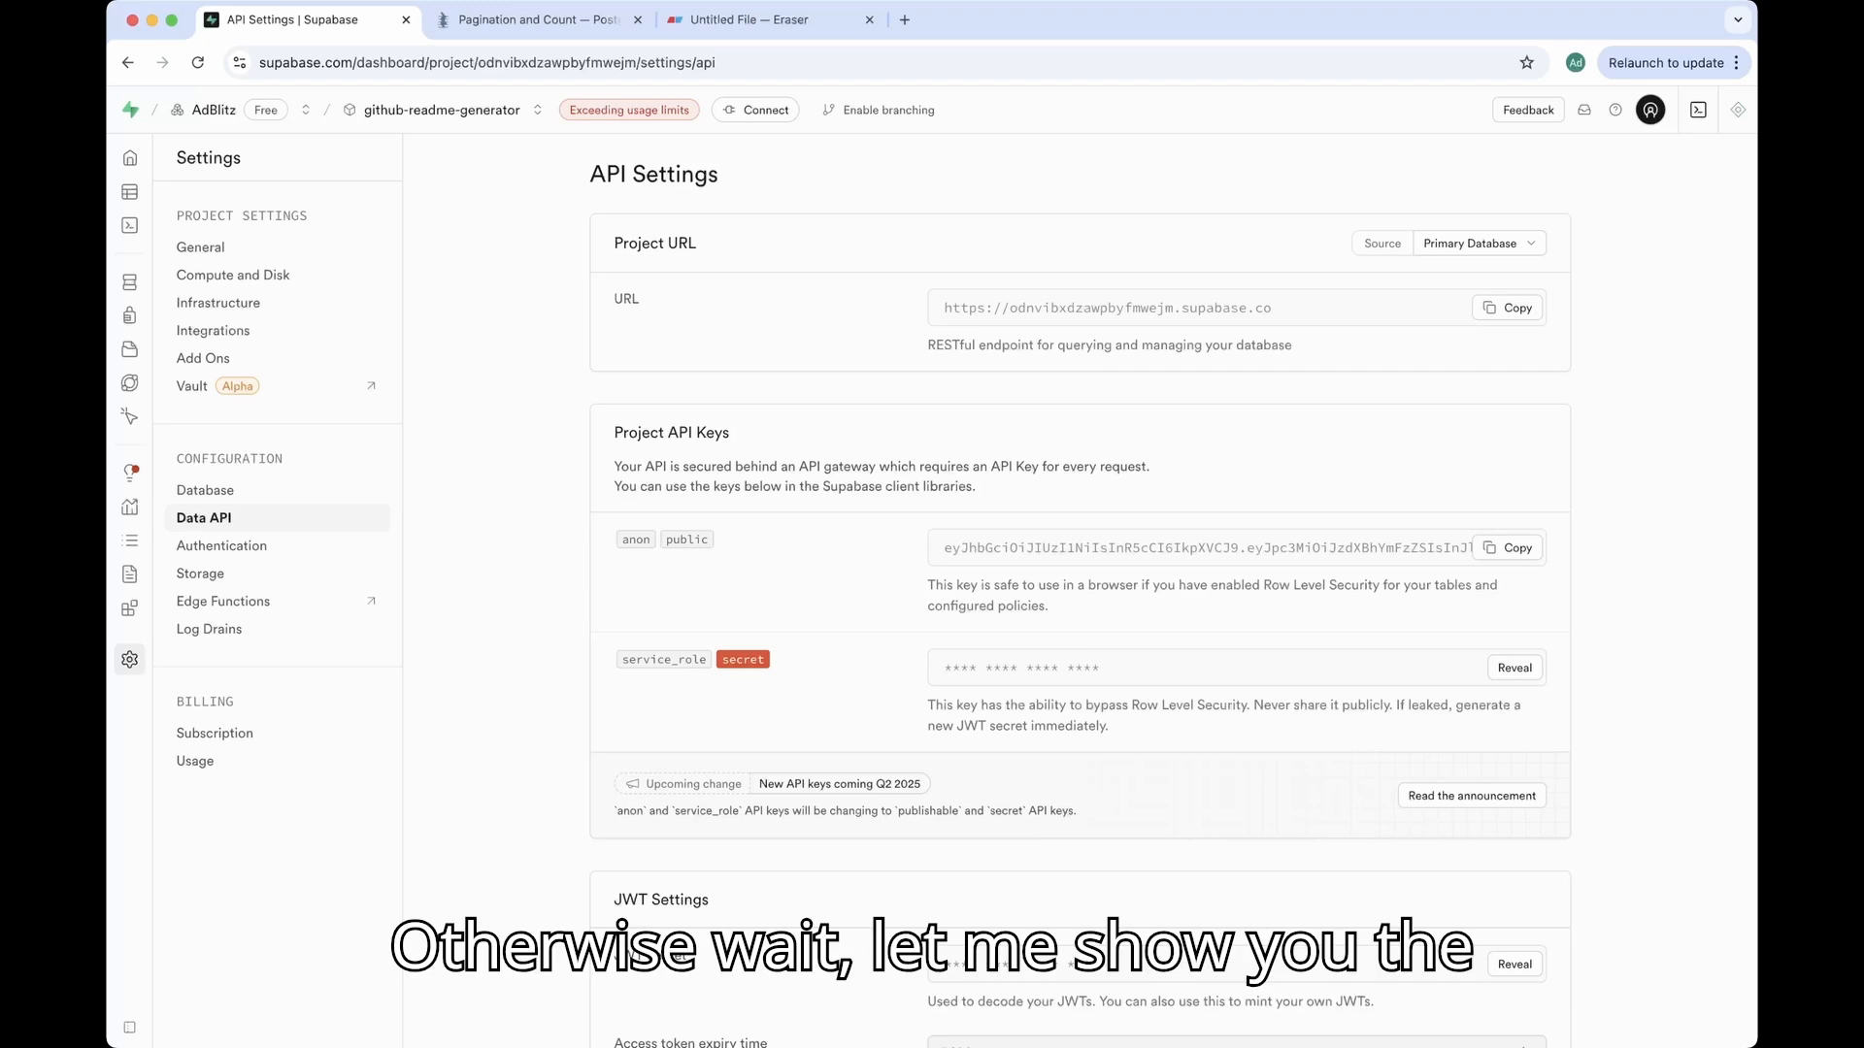
key("super+Tab")
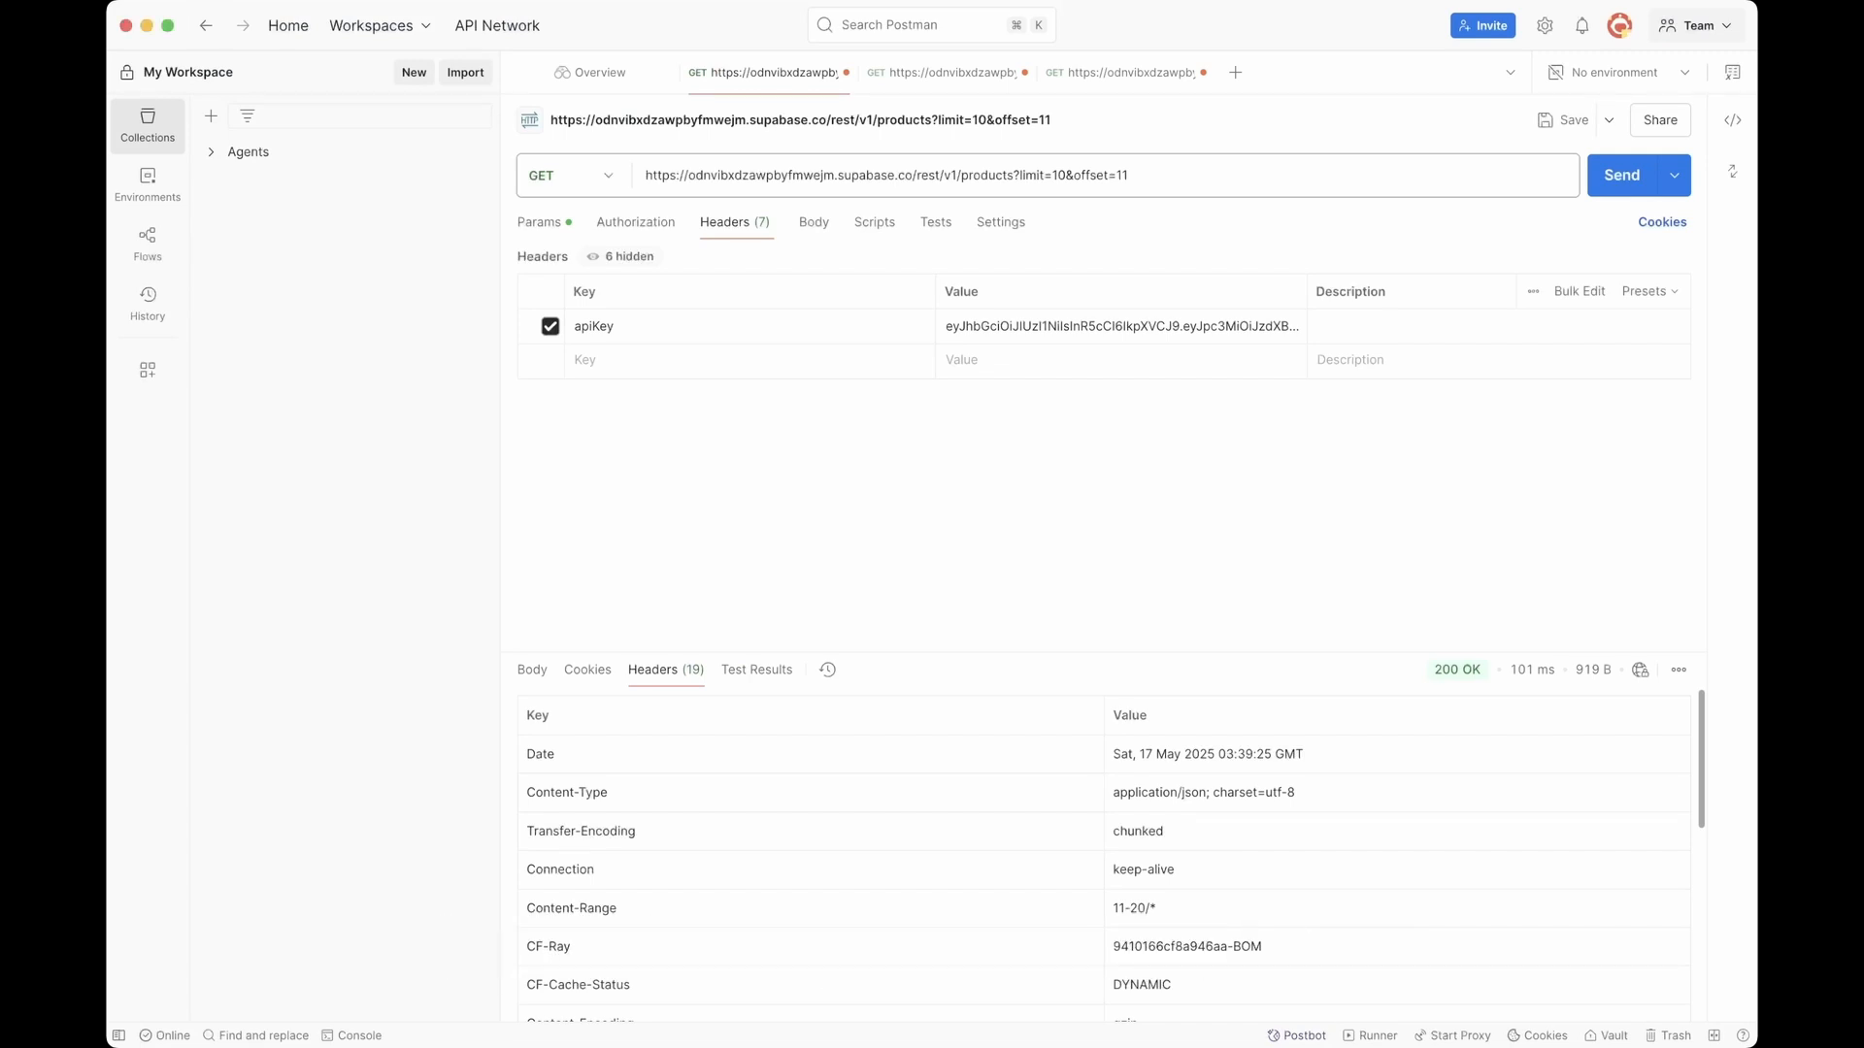
Step: Strip '?limit=10&offset=11' so the URL ends at /rest/v1/products, and review the apiKey header
left_click(147, 127)
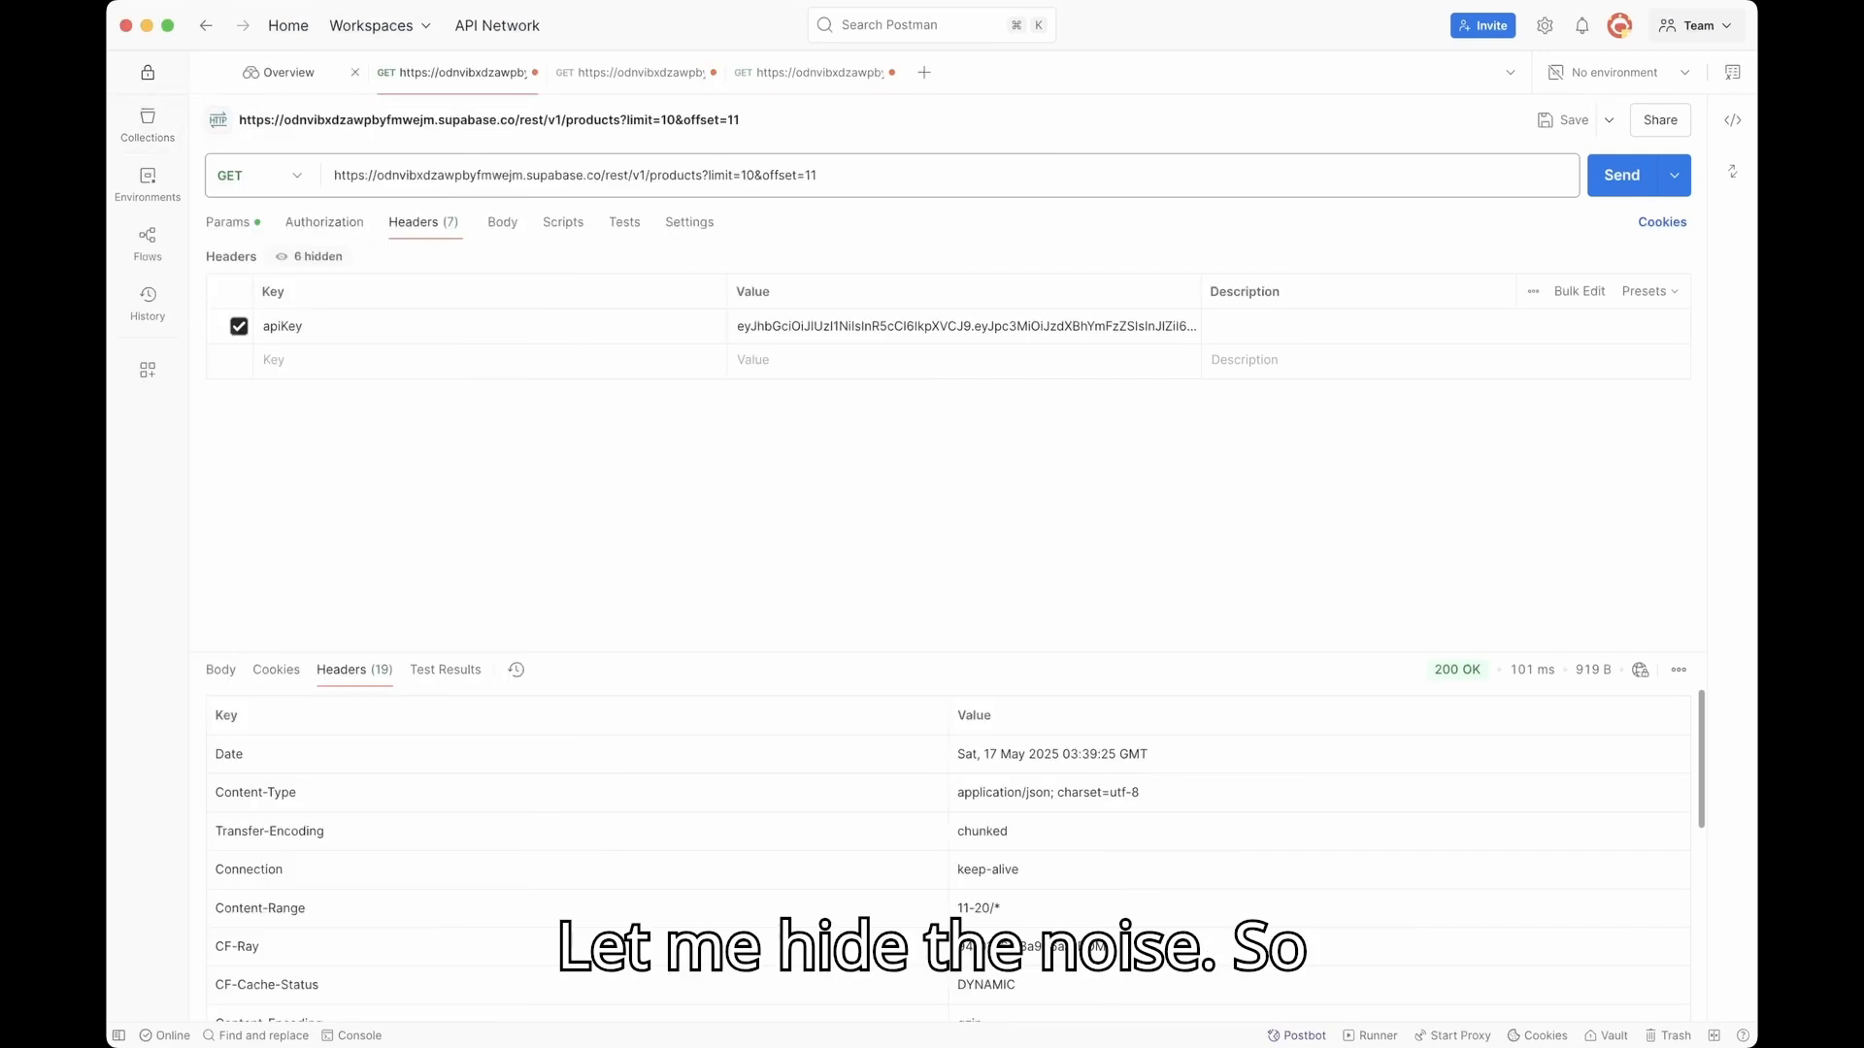
left_click(356, 72)
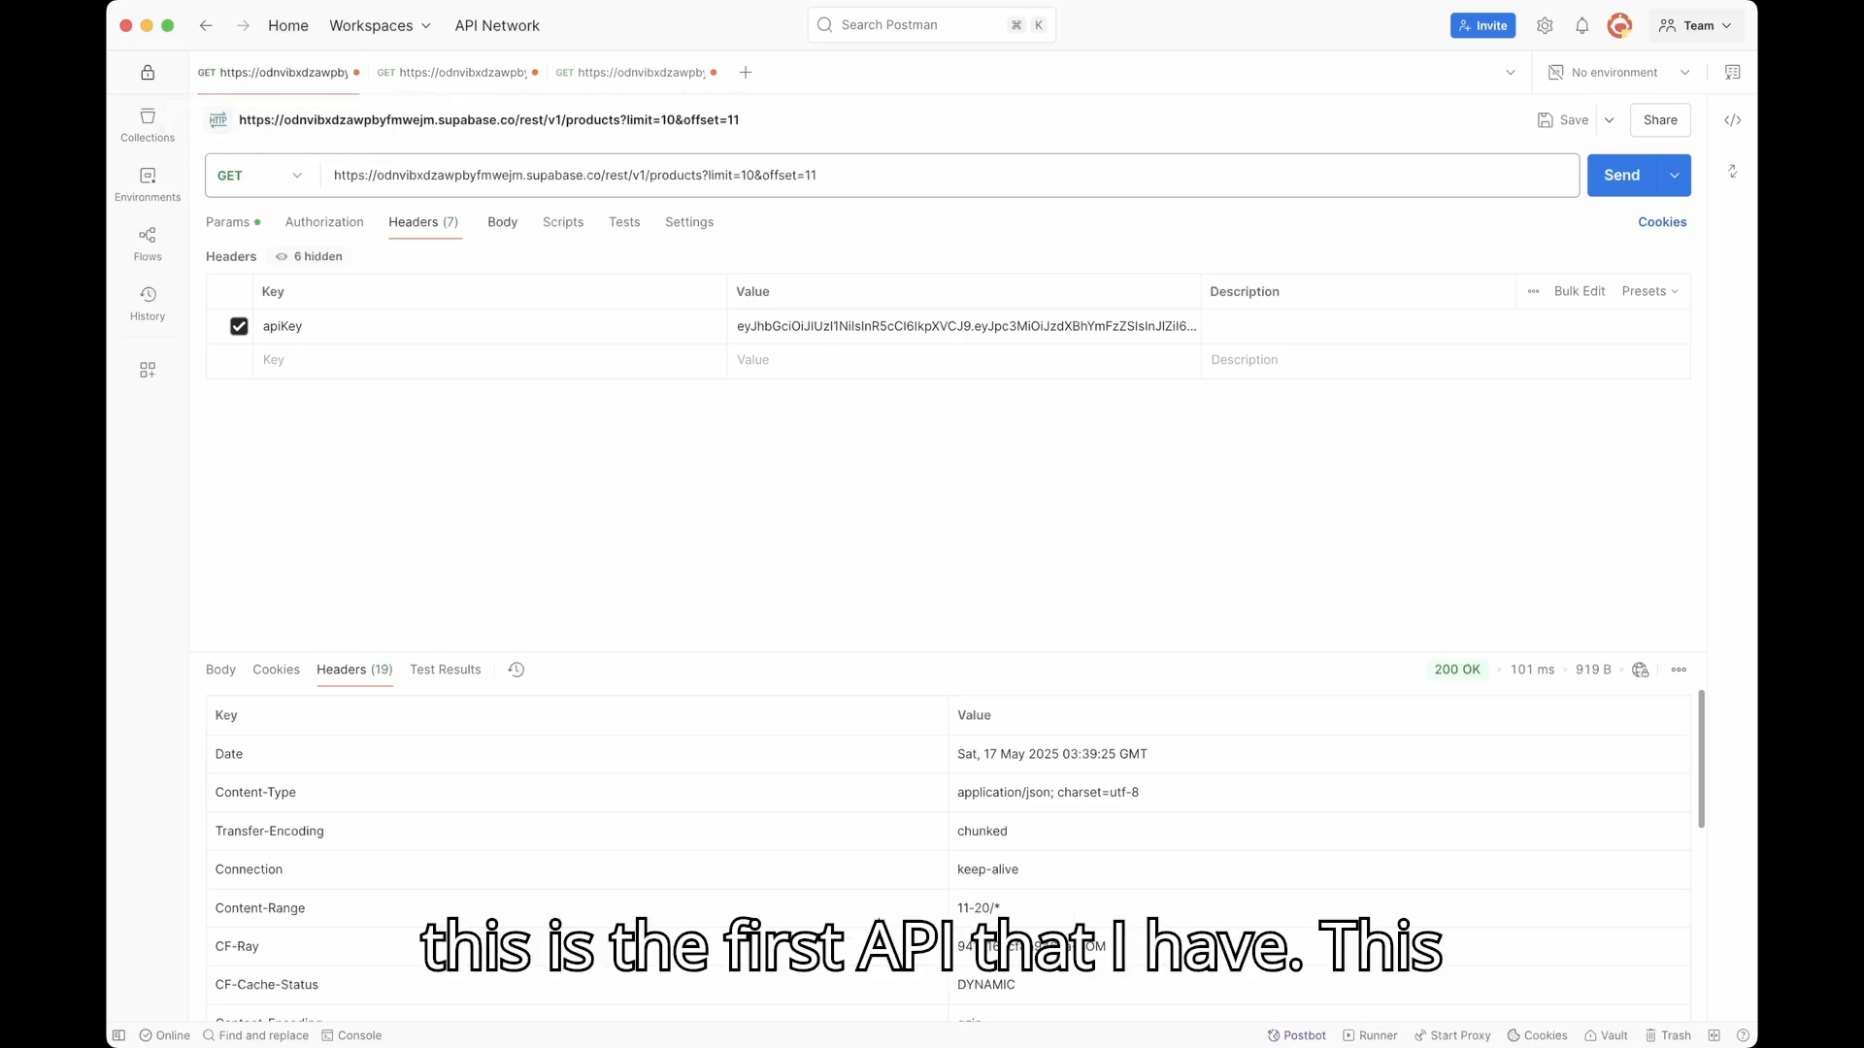
left_click_drag(583, 175, 358, 175)
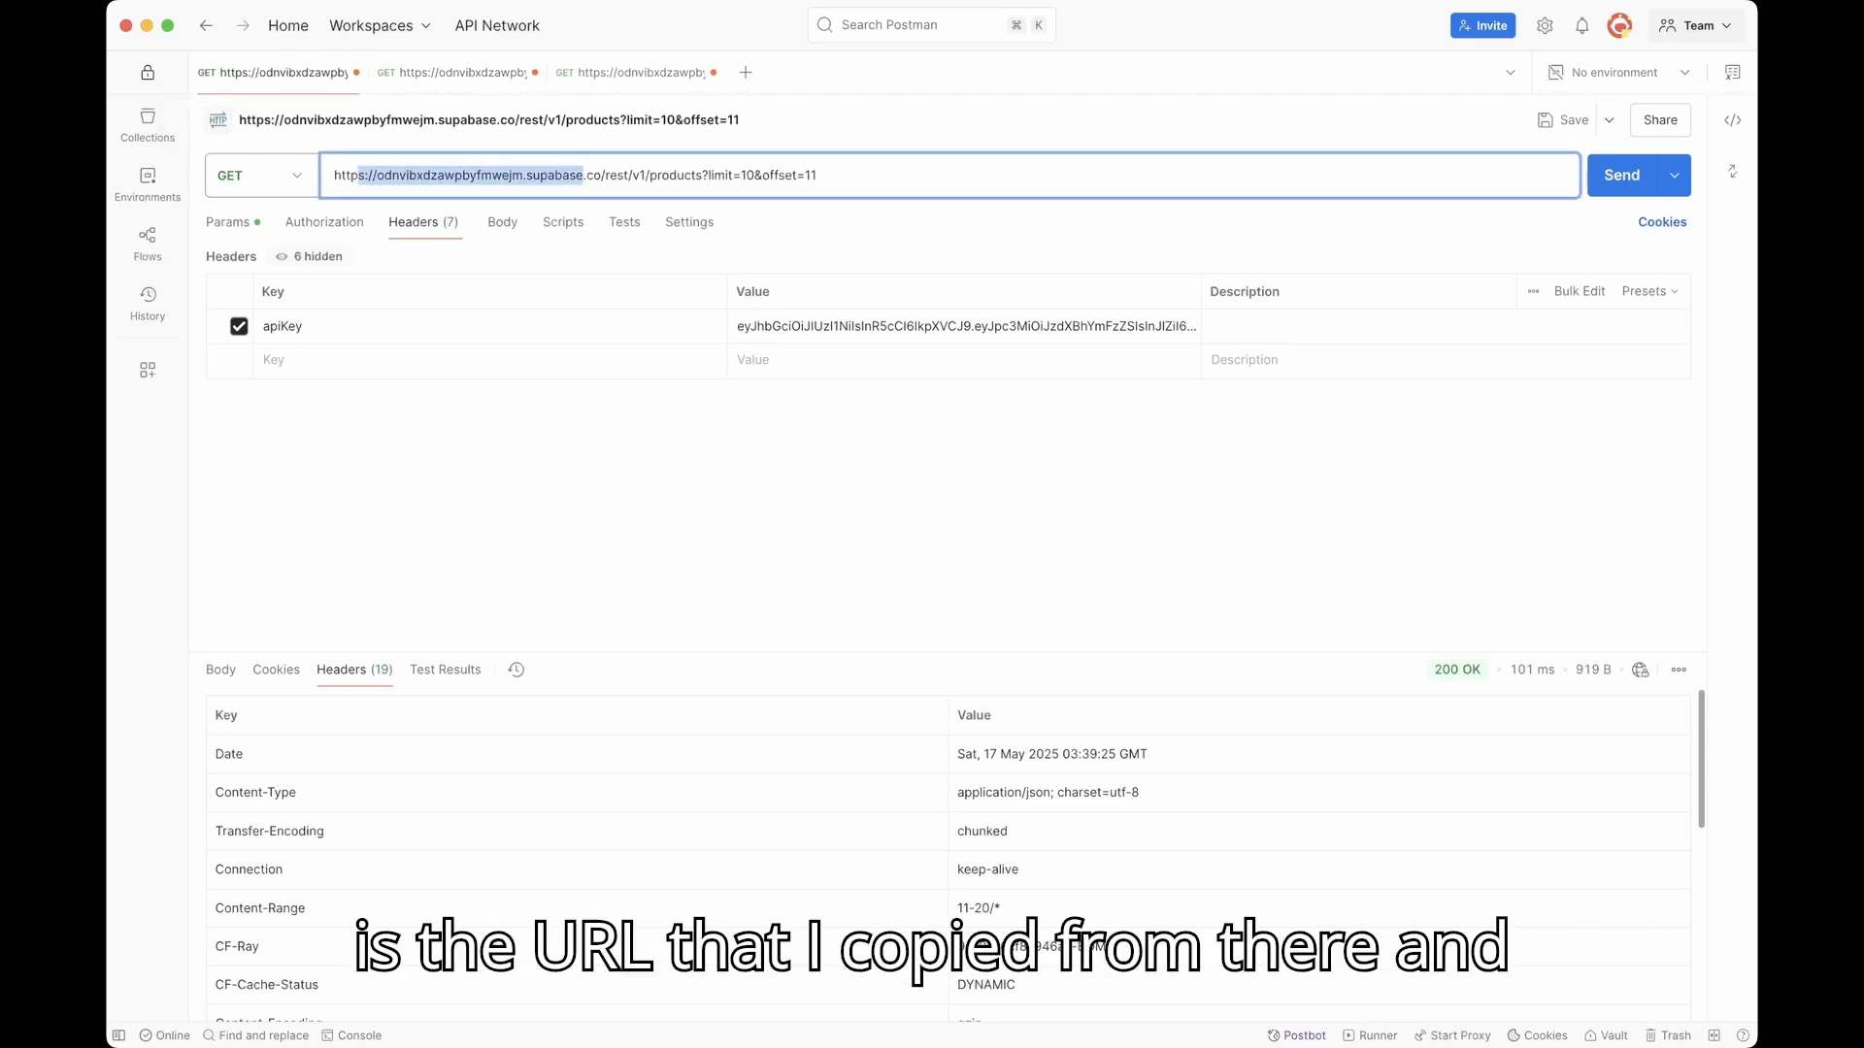
left_click_drag(645, 175, 818, 174)
left_click(670, 175)
left_click(703, 175)
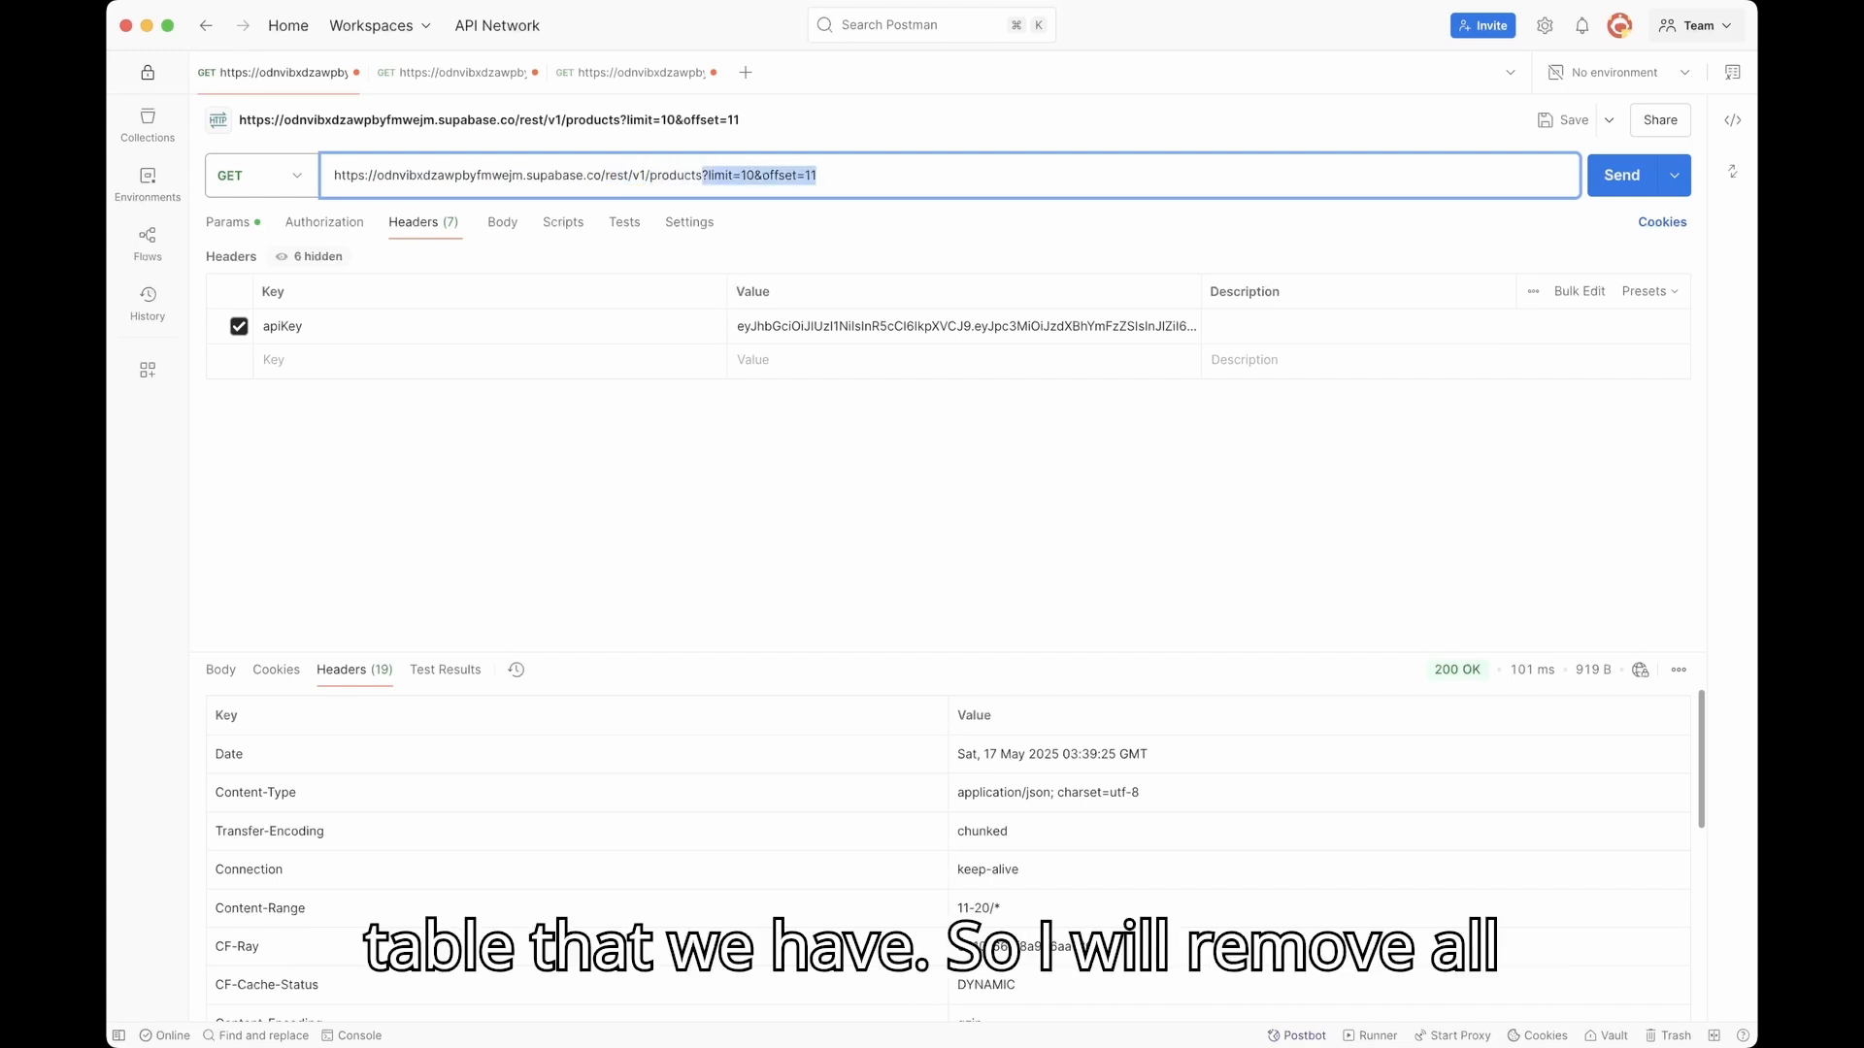
key("BackSpace")
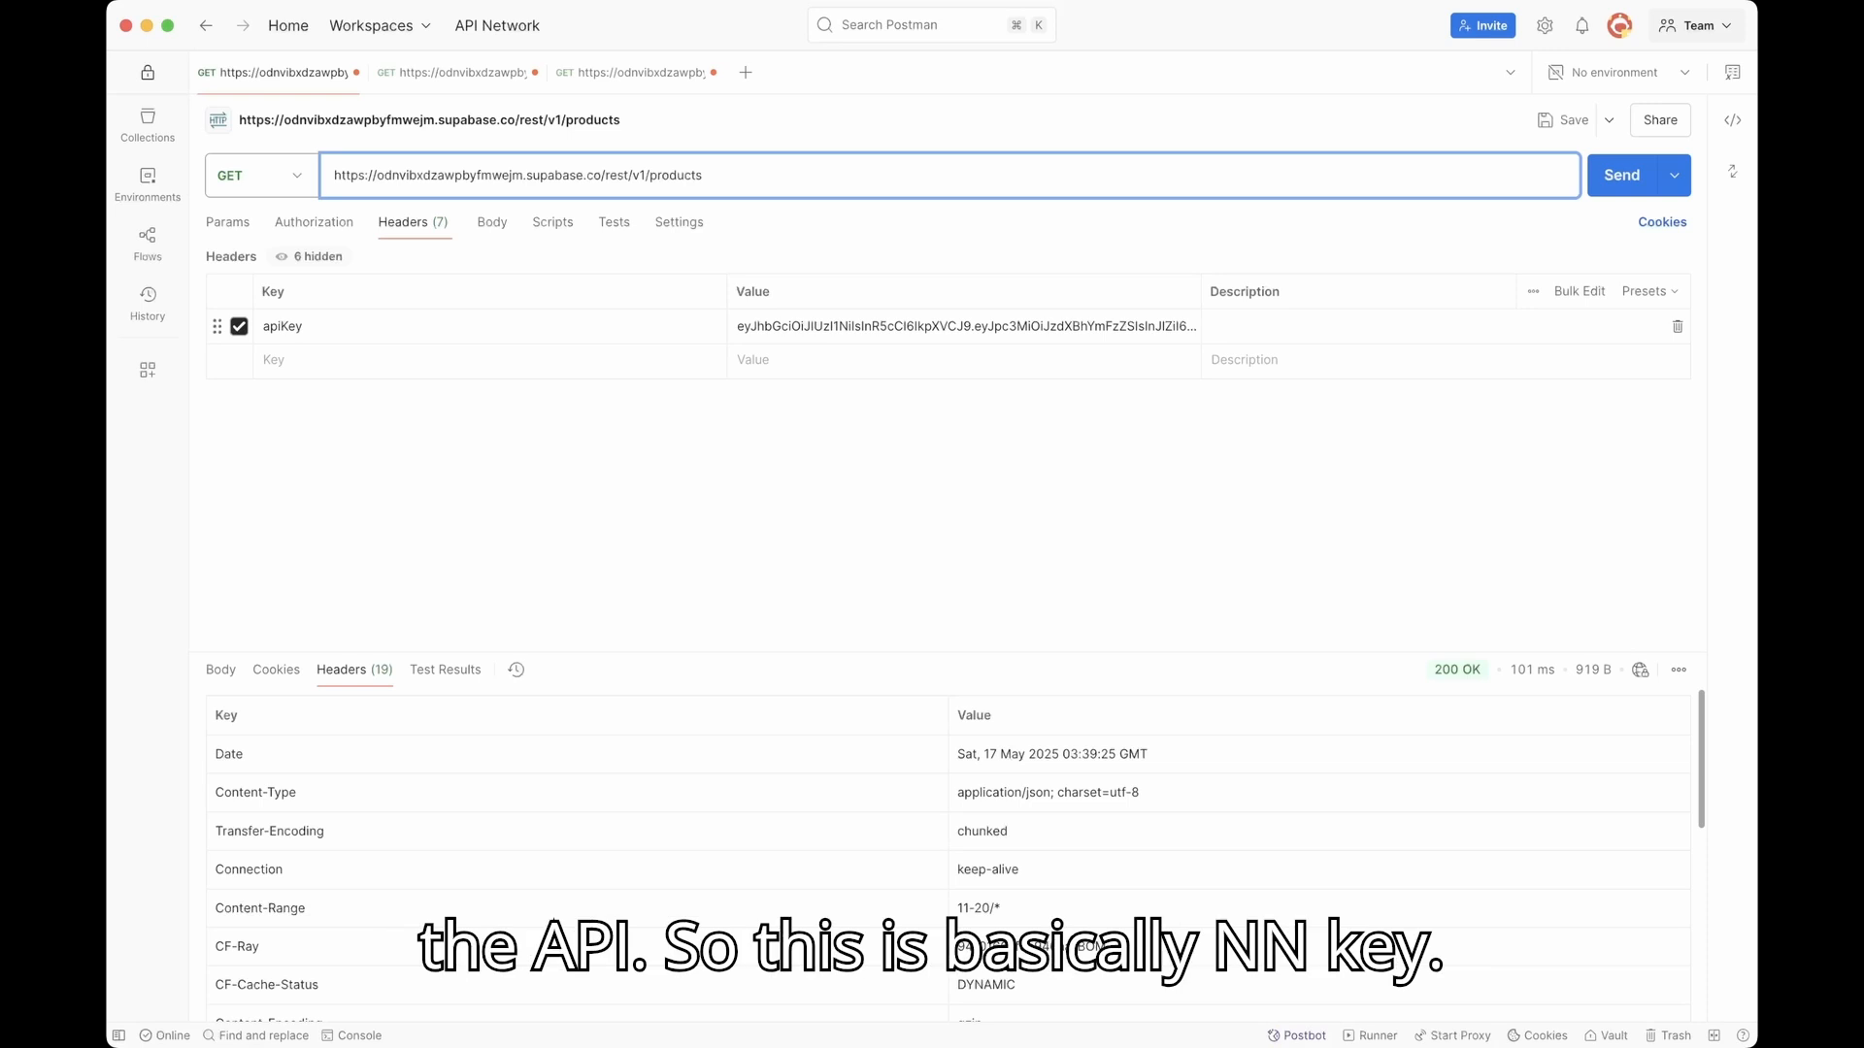
left_click(966, 327)
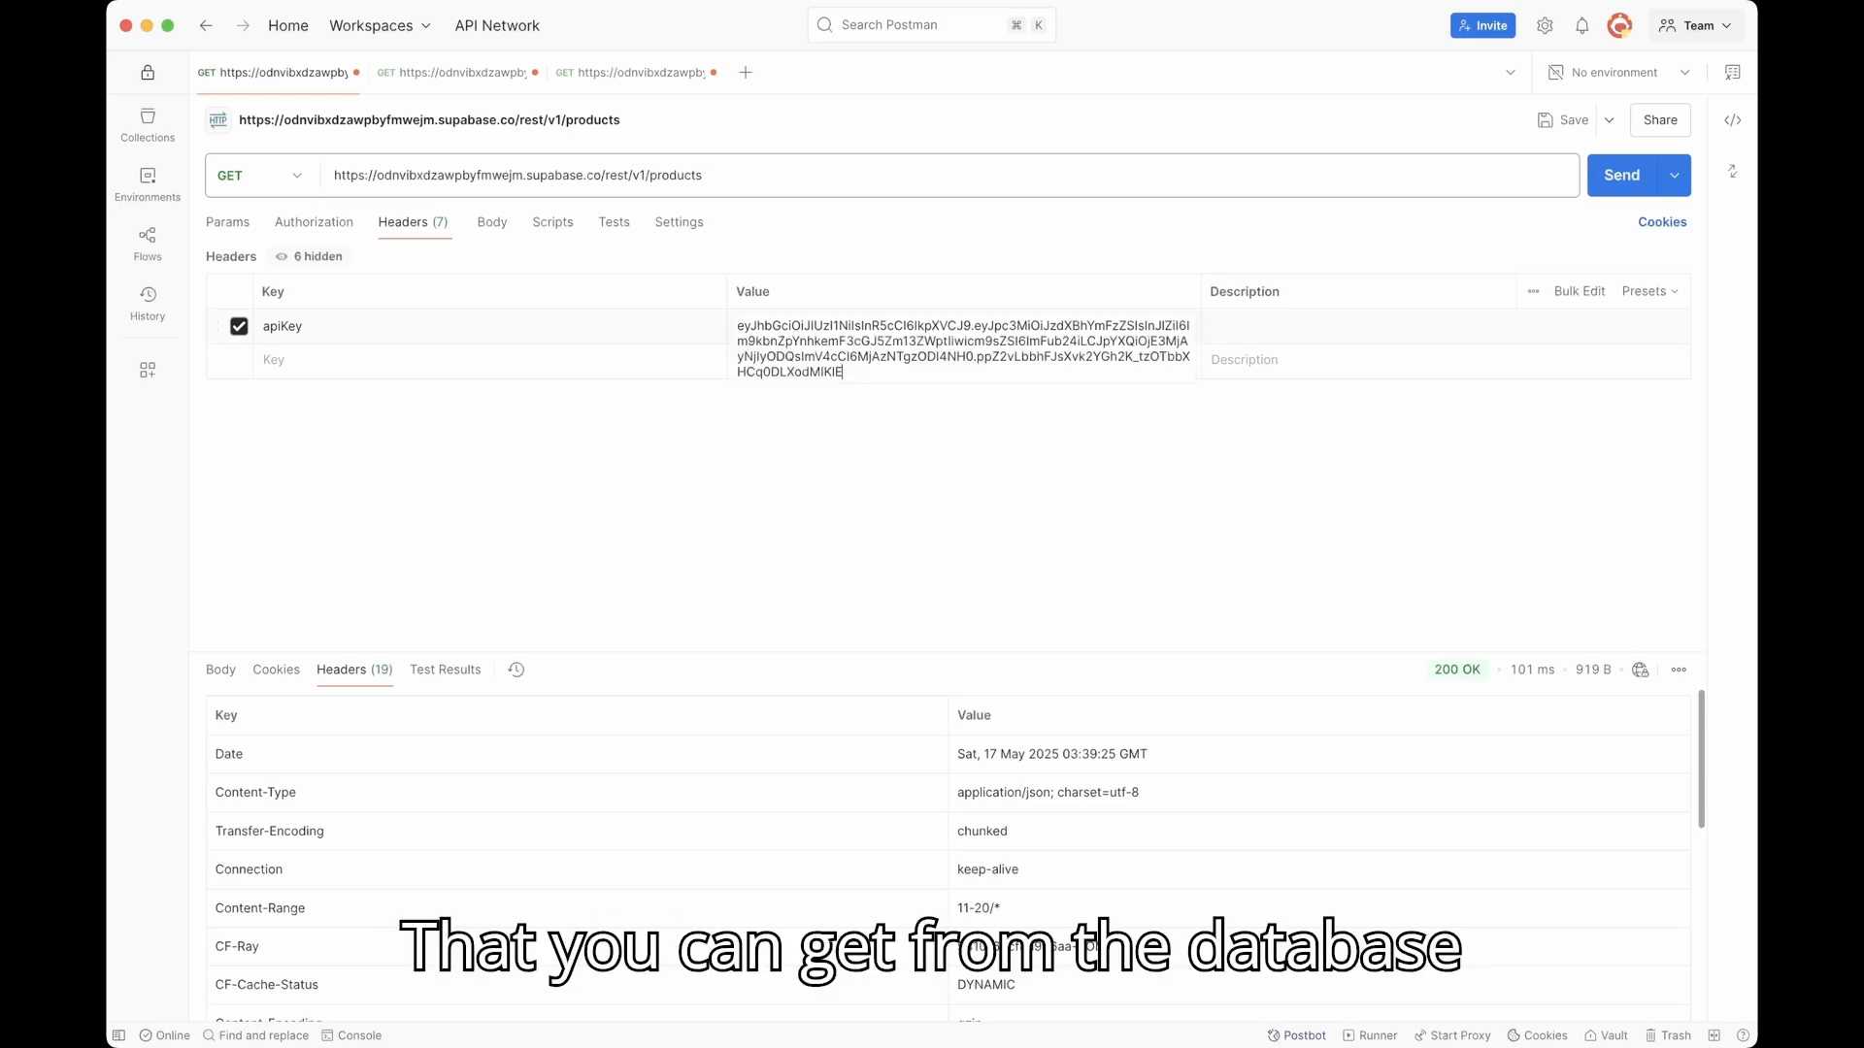
left_click(961, 486)
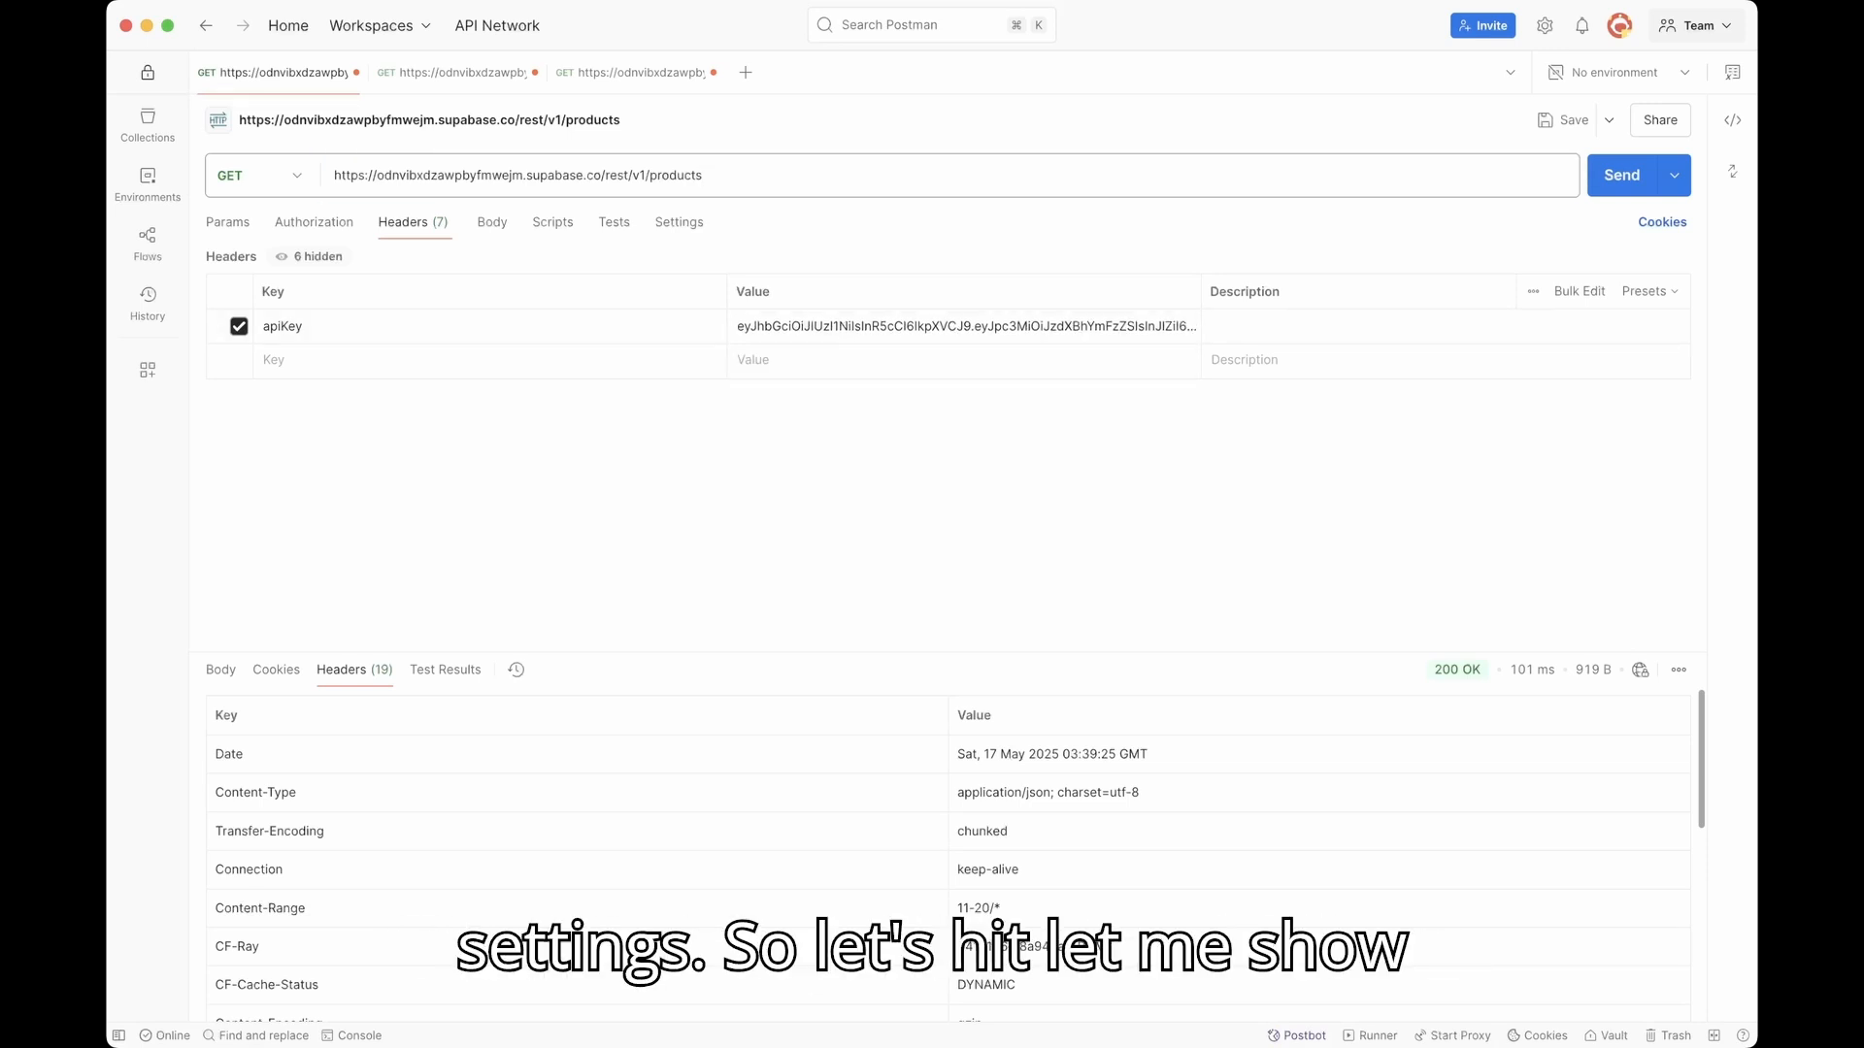
Step: Send the GET to /rest/v1/products and scroll the 1000-row JSON response returned in 1.25 s
left_click(220, 670)
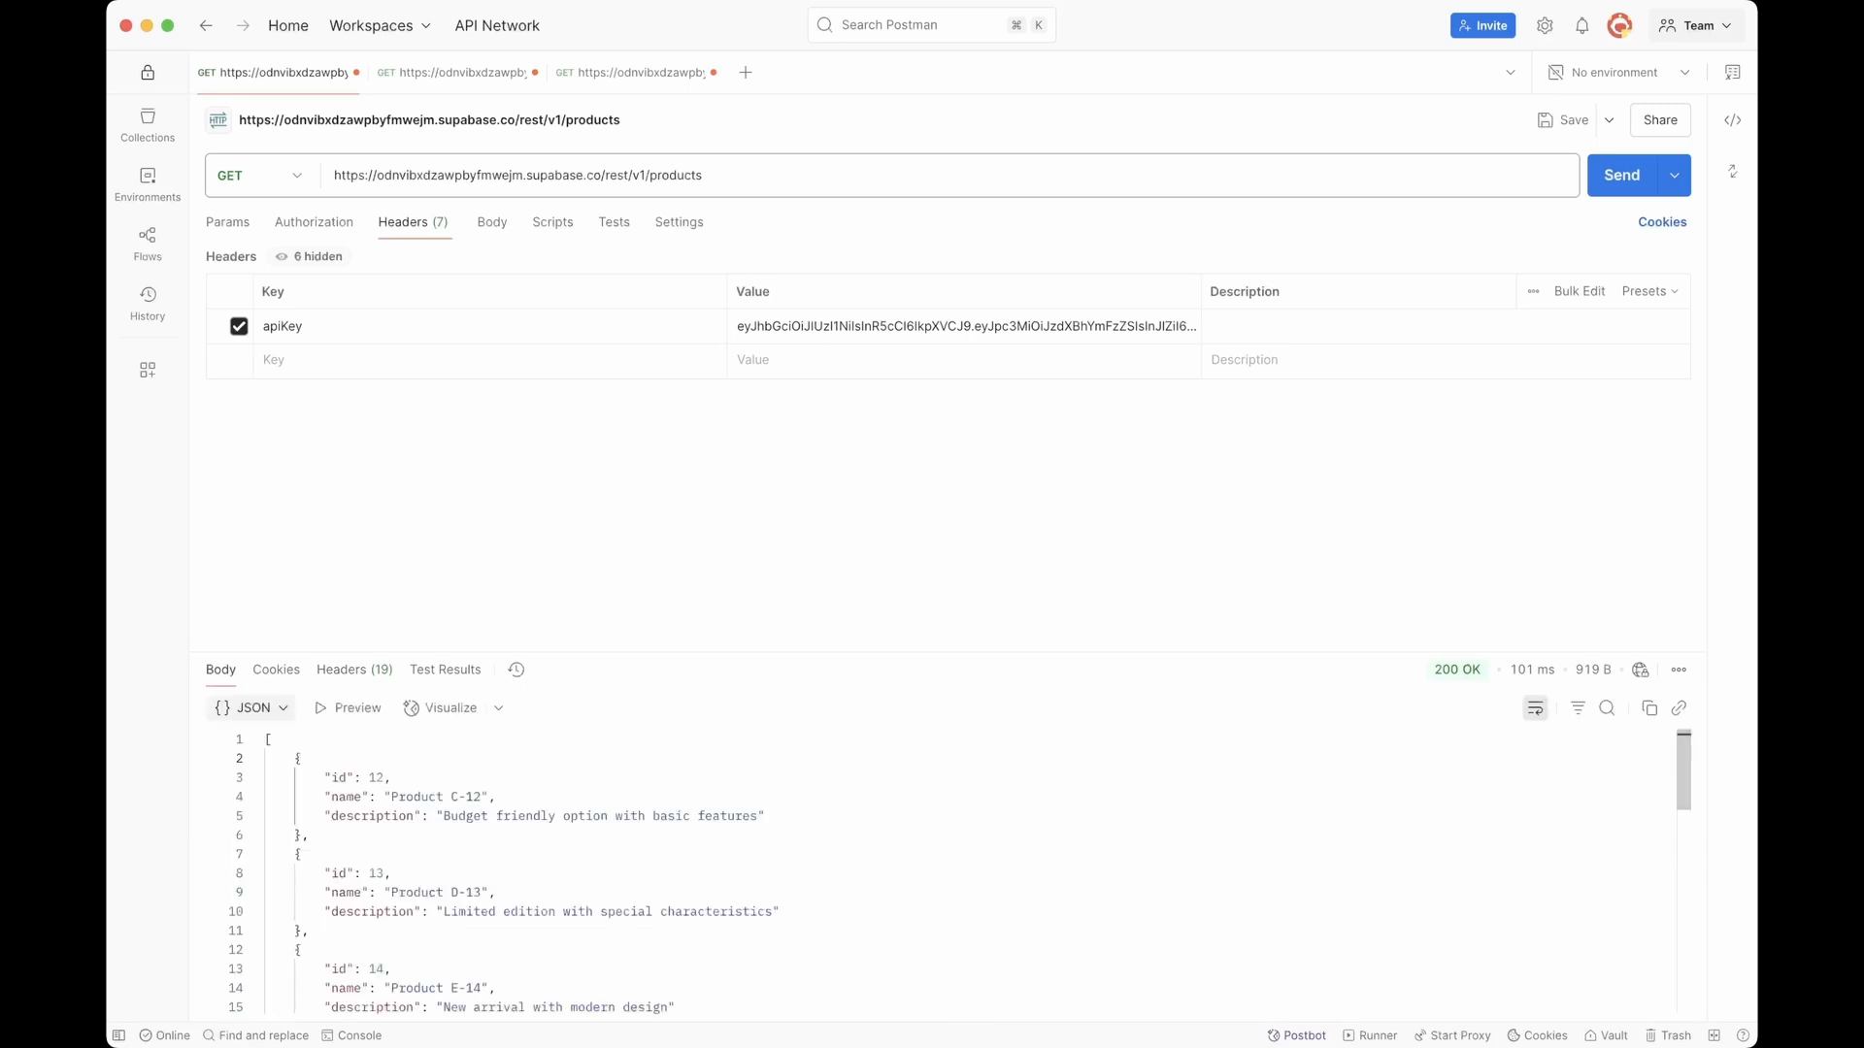
left_click(1621, 176)
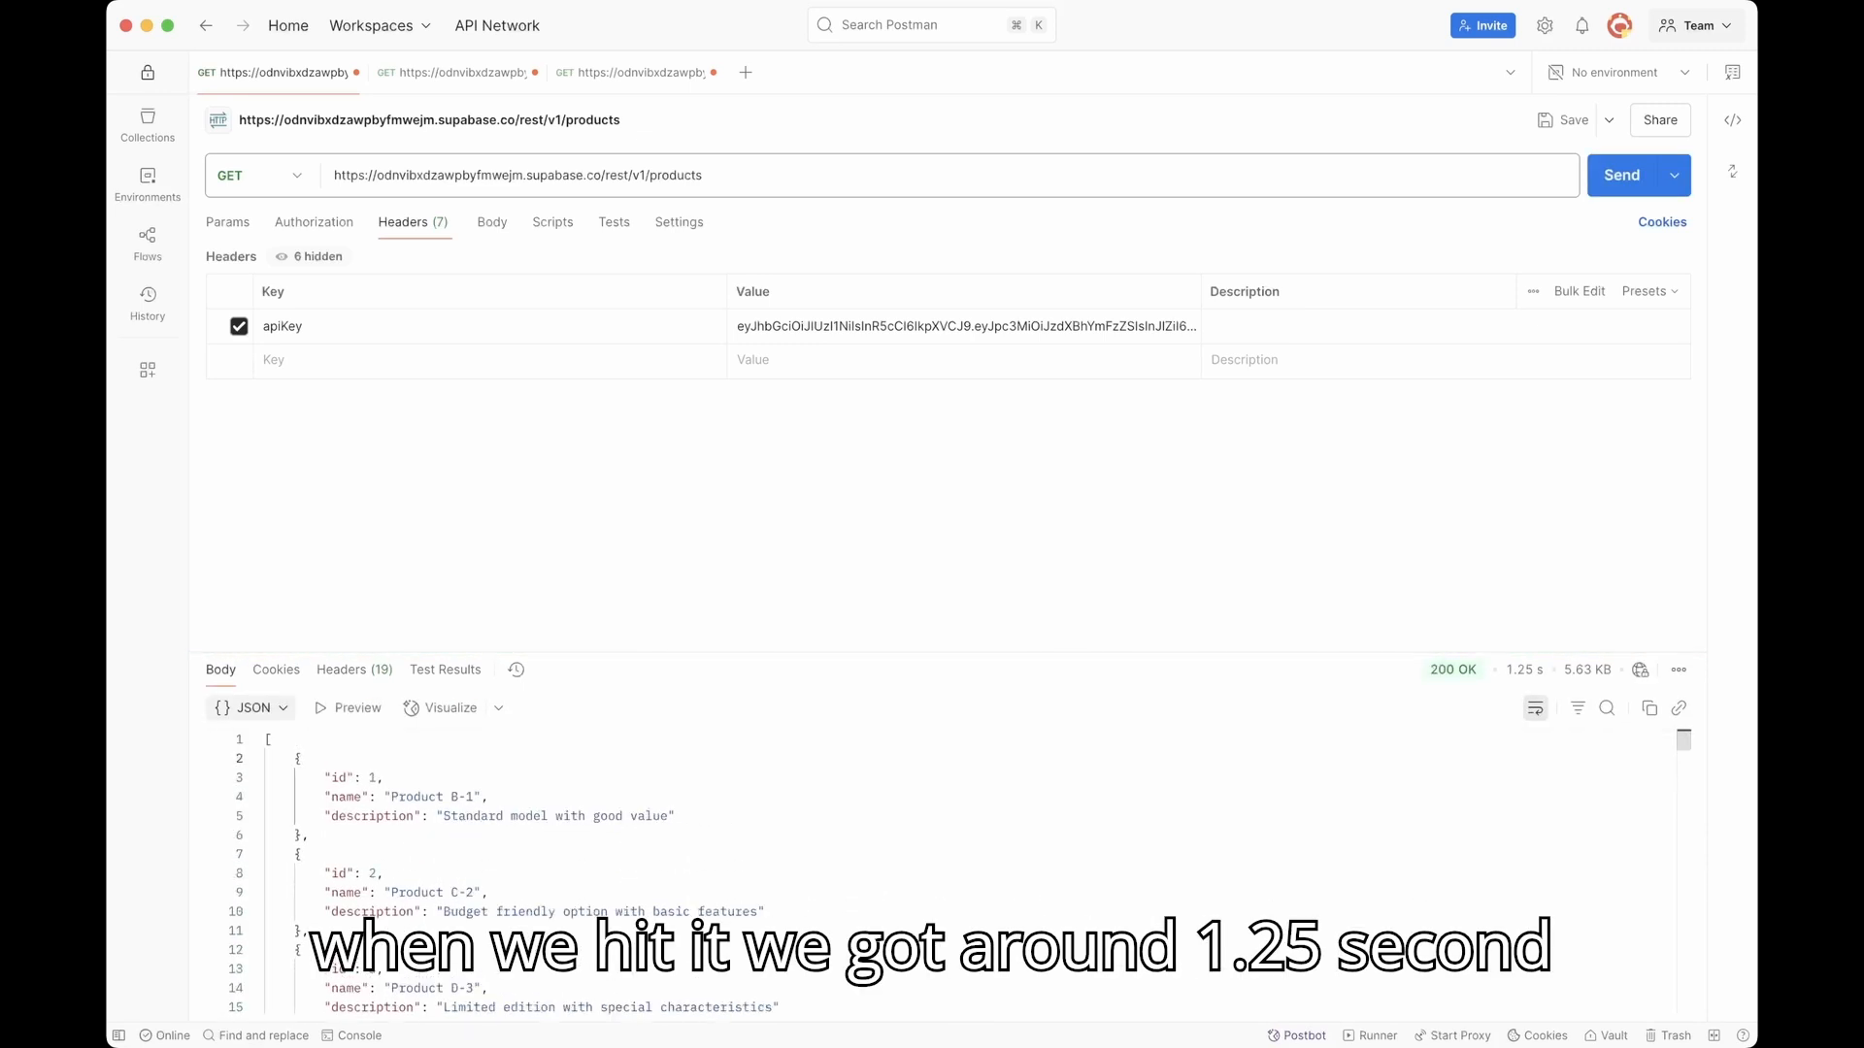
mouse_move(1524, 670)
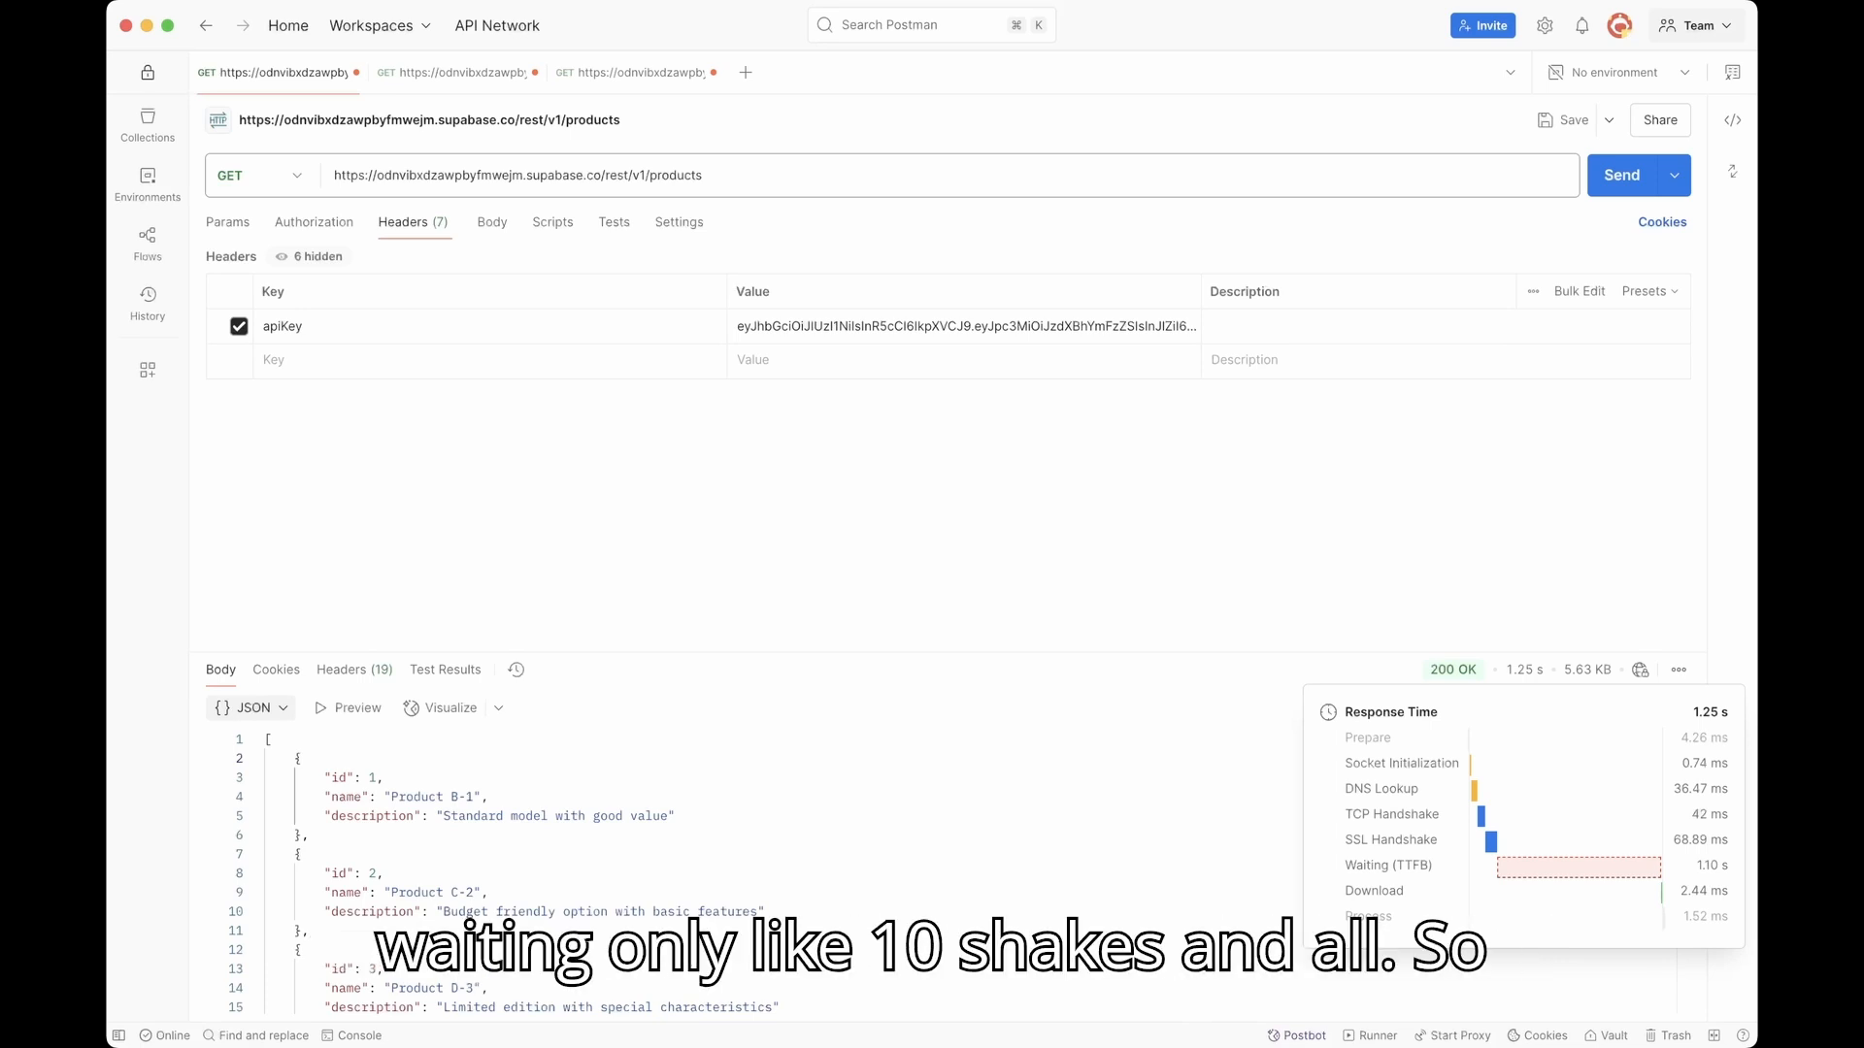
scroll(874, 873, "down", 20)
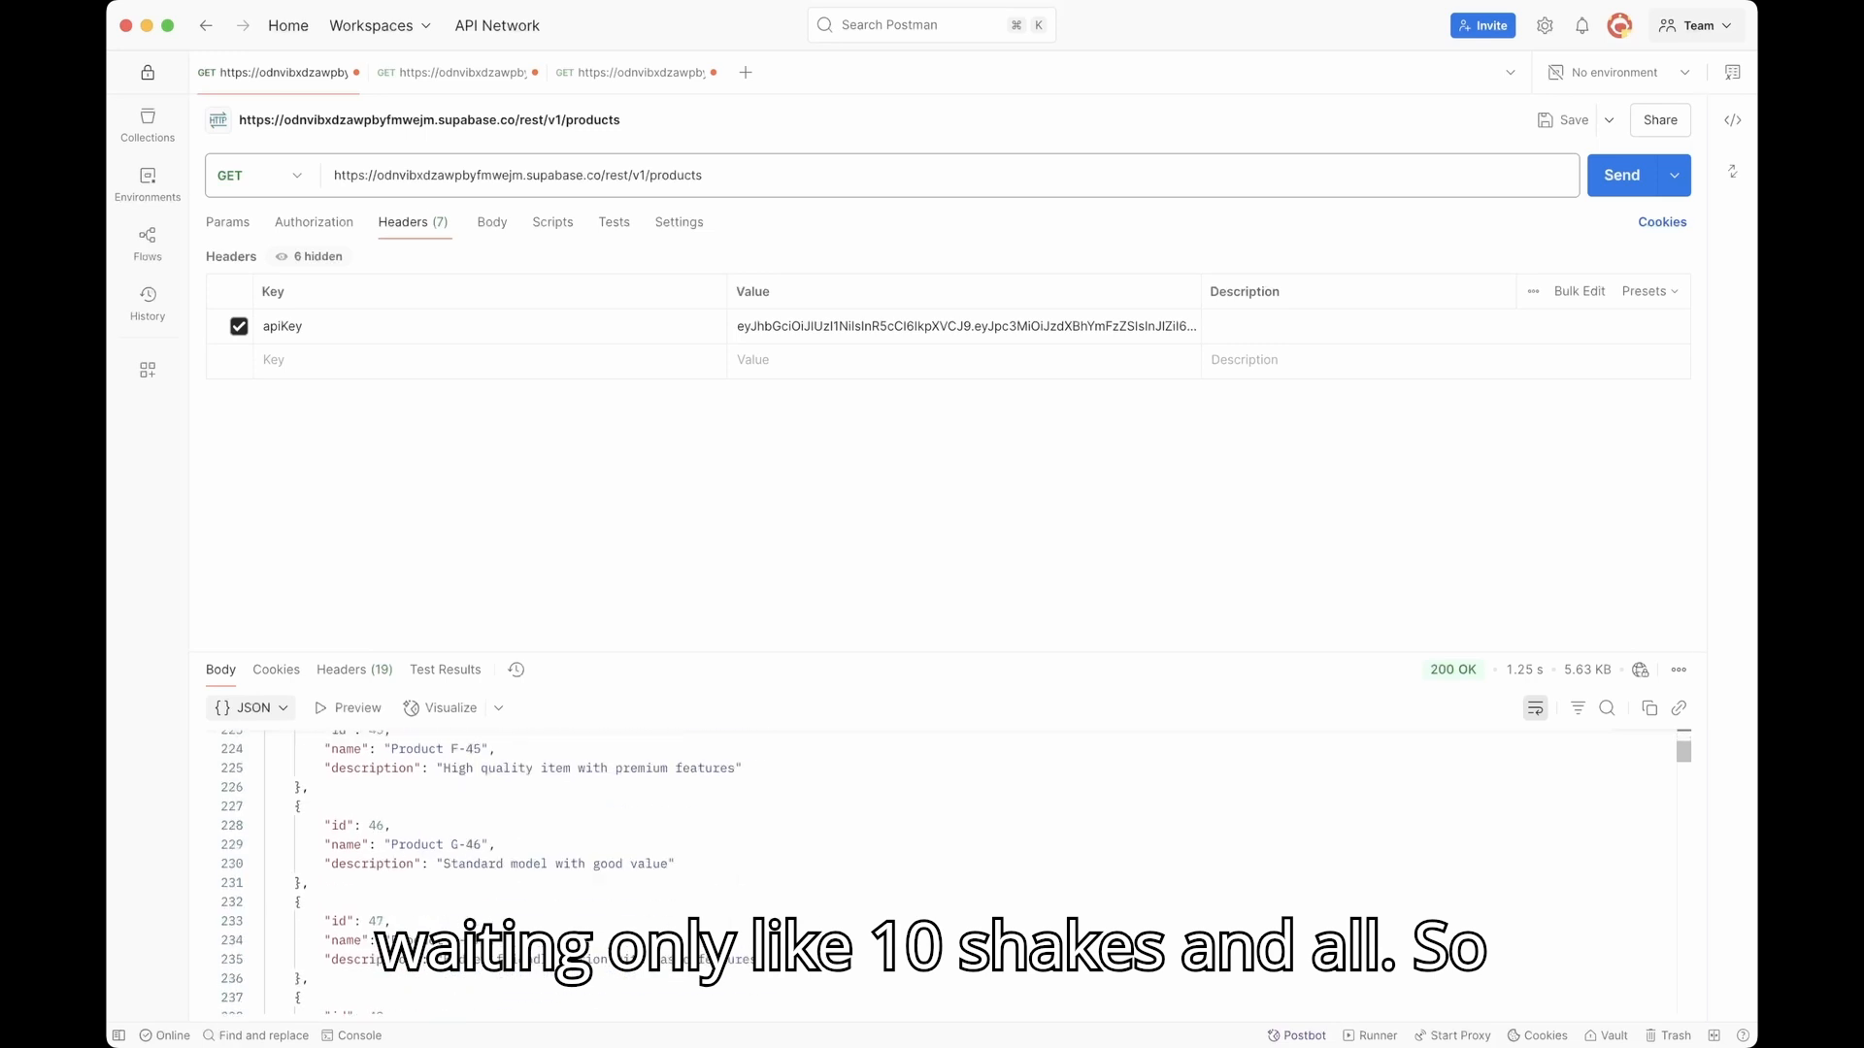
left_click_drag(1684, 752, 1684, 1005)
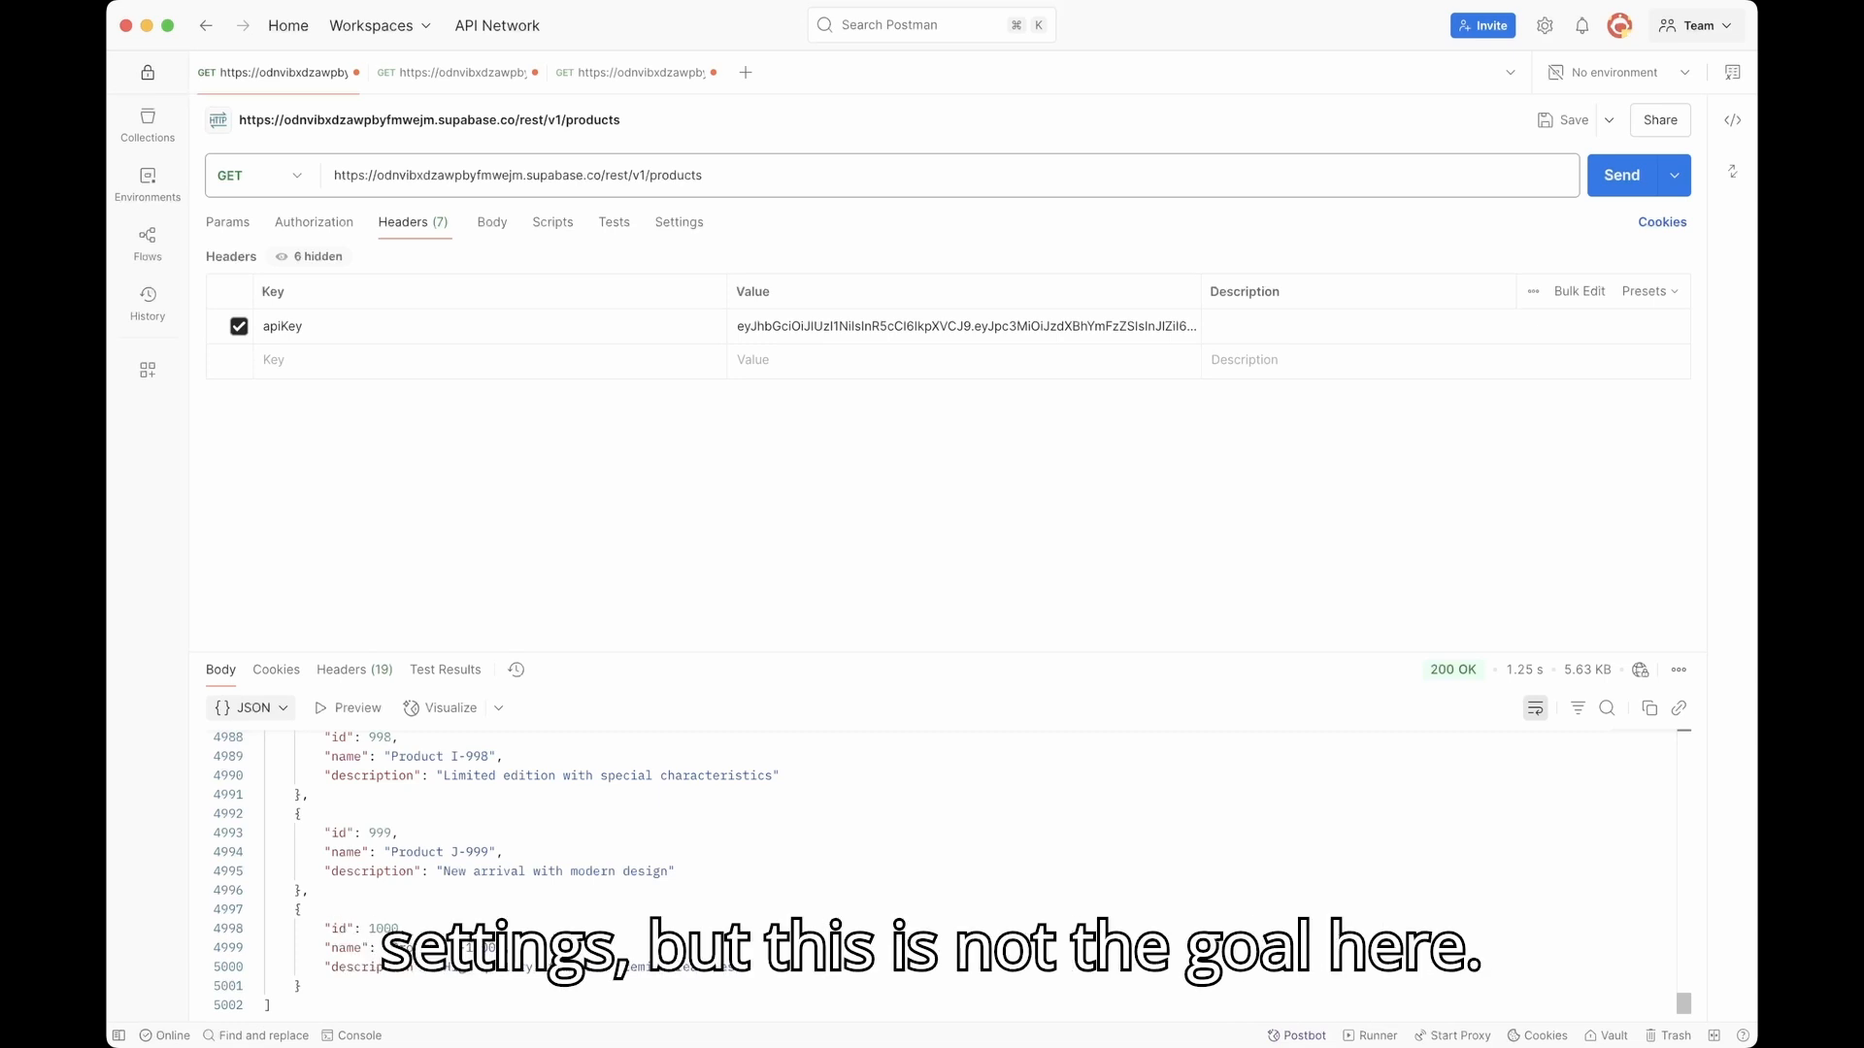
scroll(941, 873, "up", 15)
left_click_drag(1683, 994, 1683, 741)
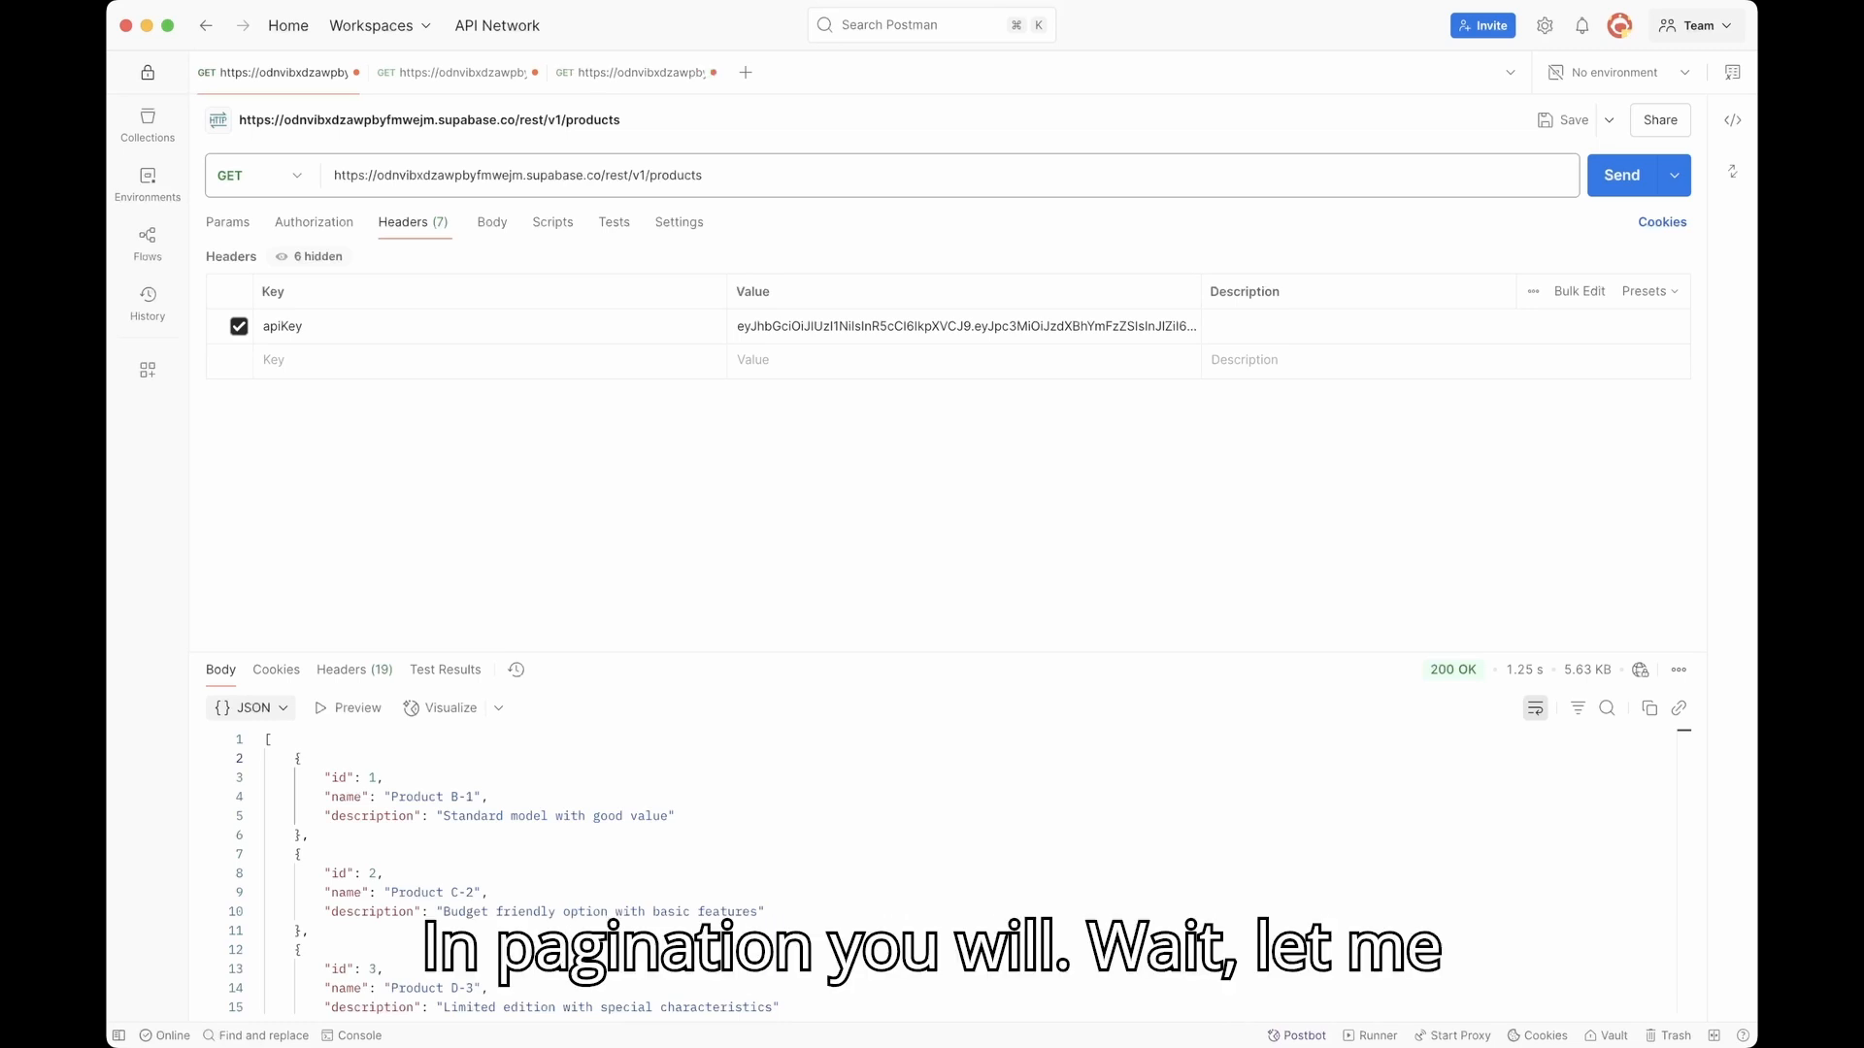
key("super+Tab")
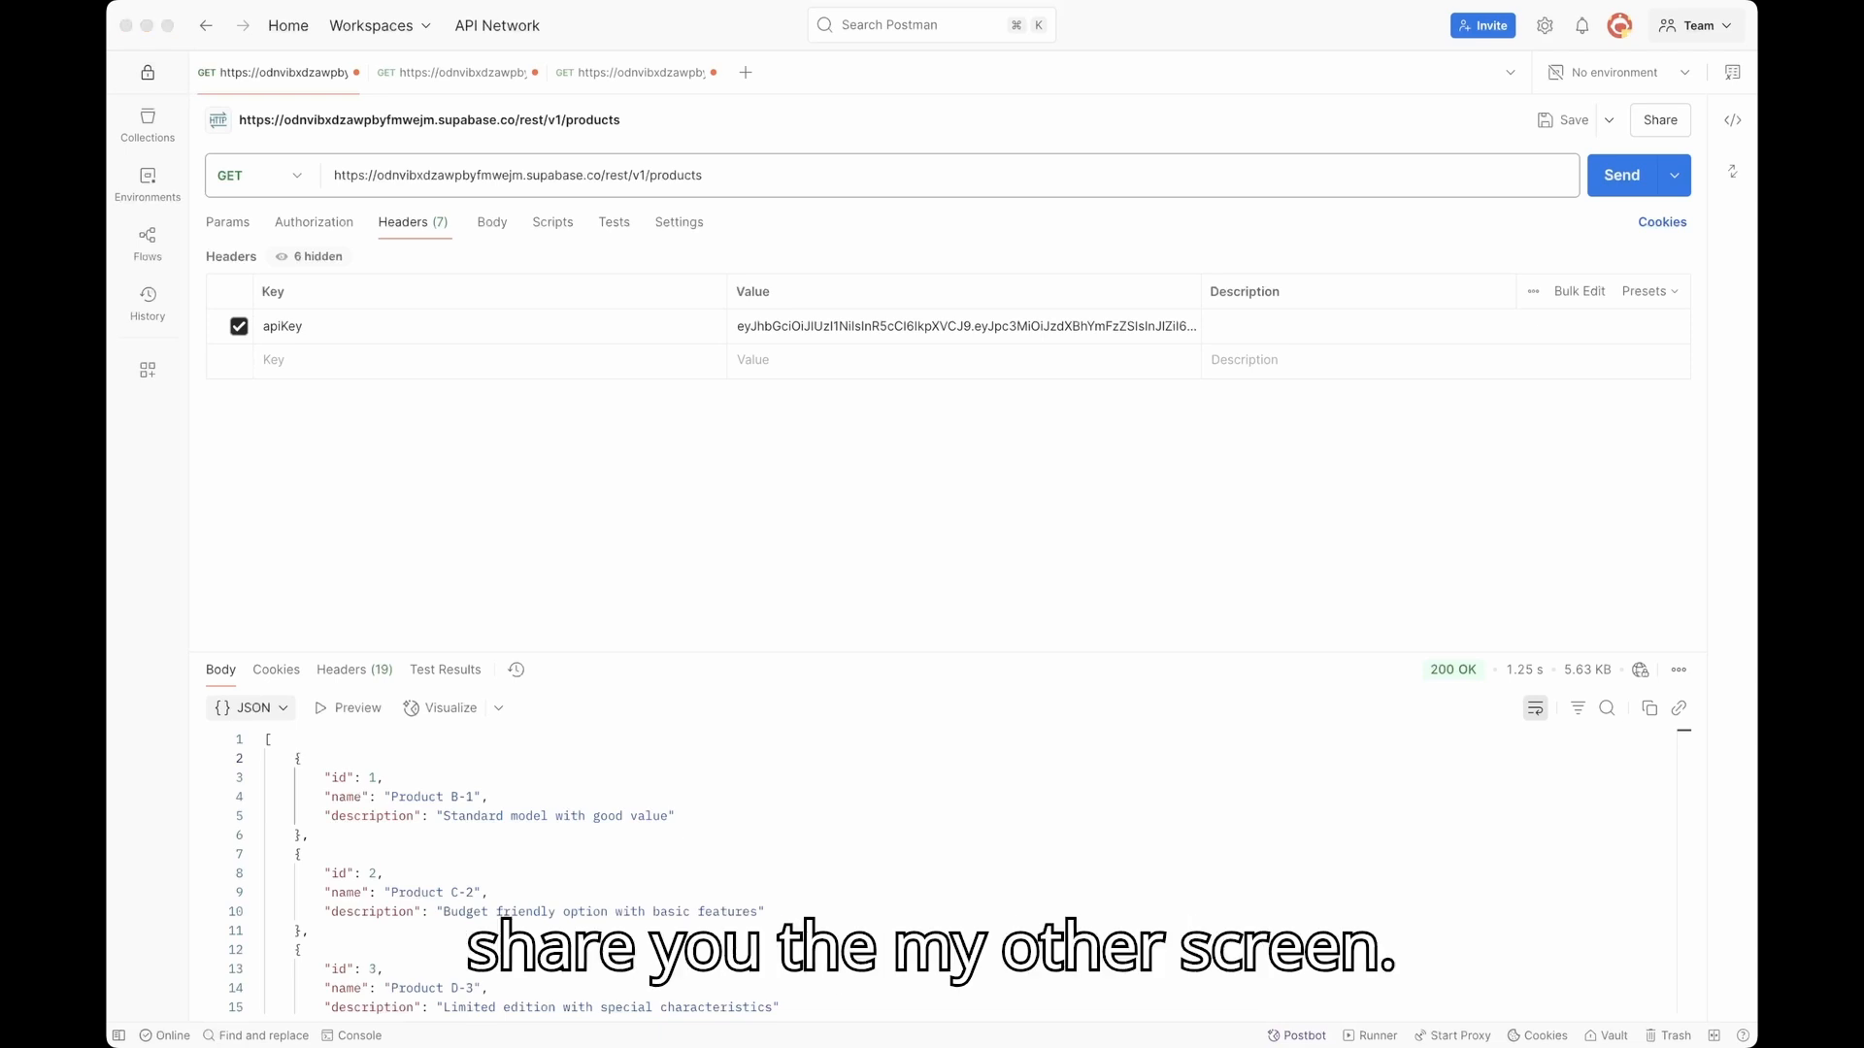
Step: Switch to the Untitled File Eraser tab and zoom the pagination diagram to 180%
key("super+Tab")
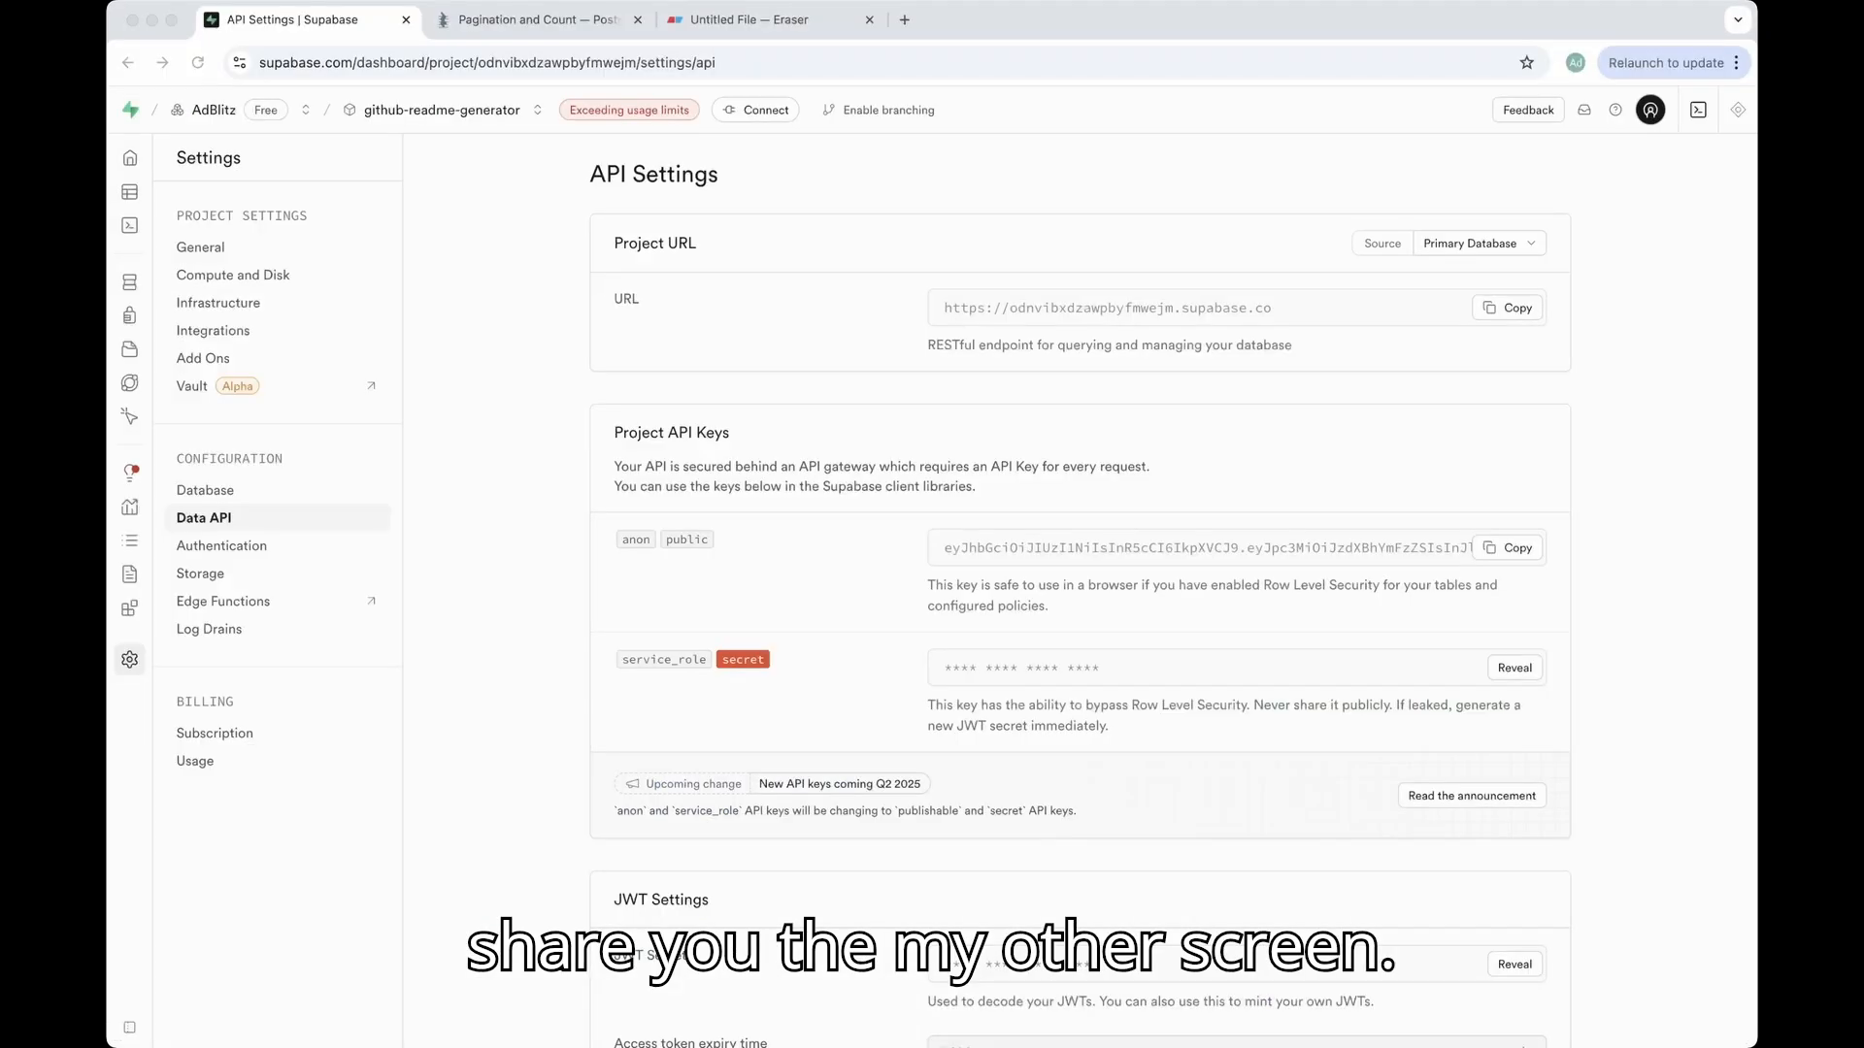
left_click(749, 19)
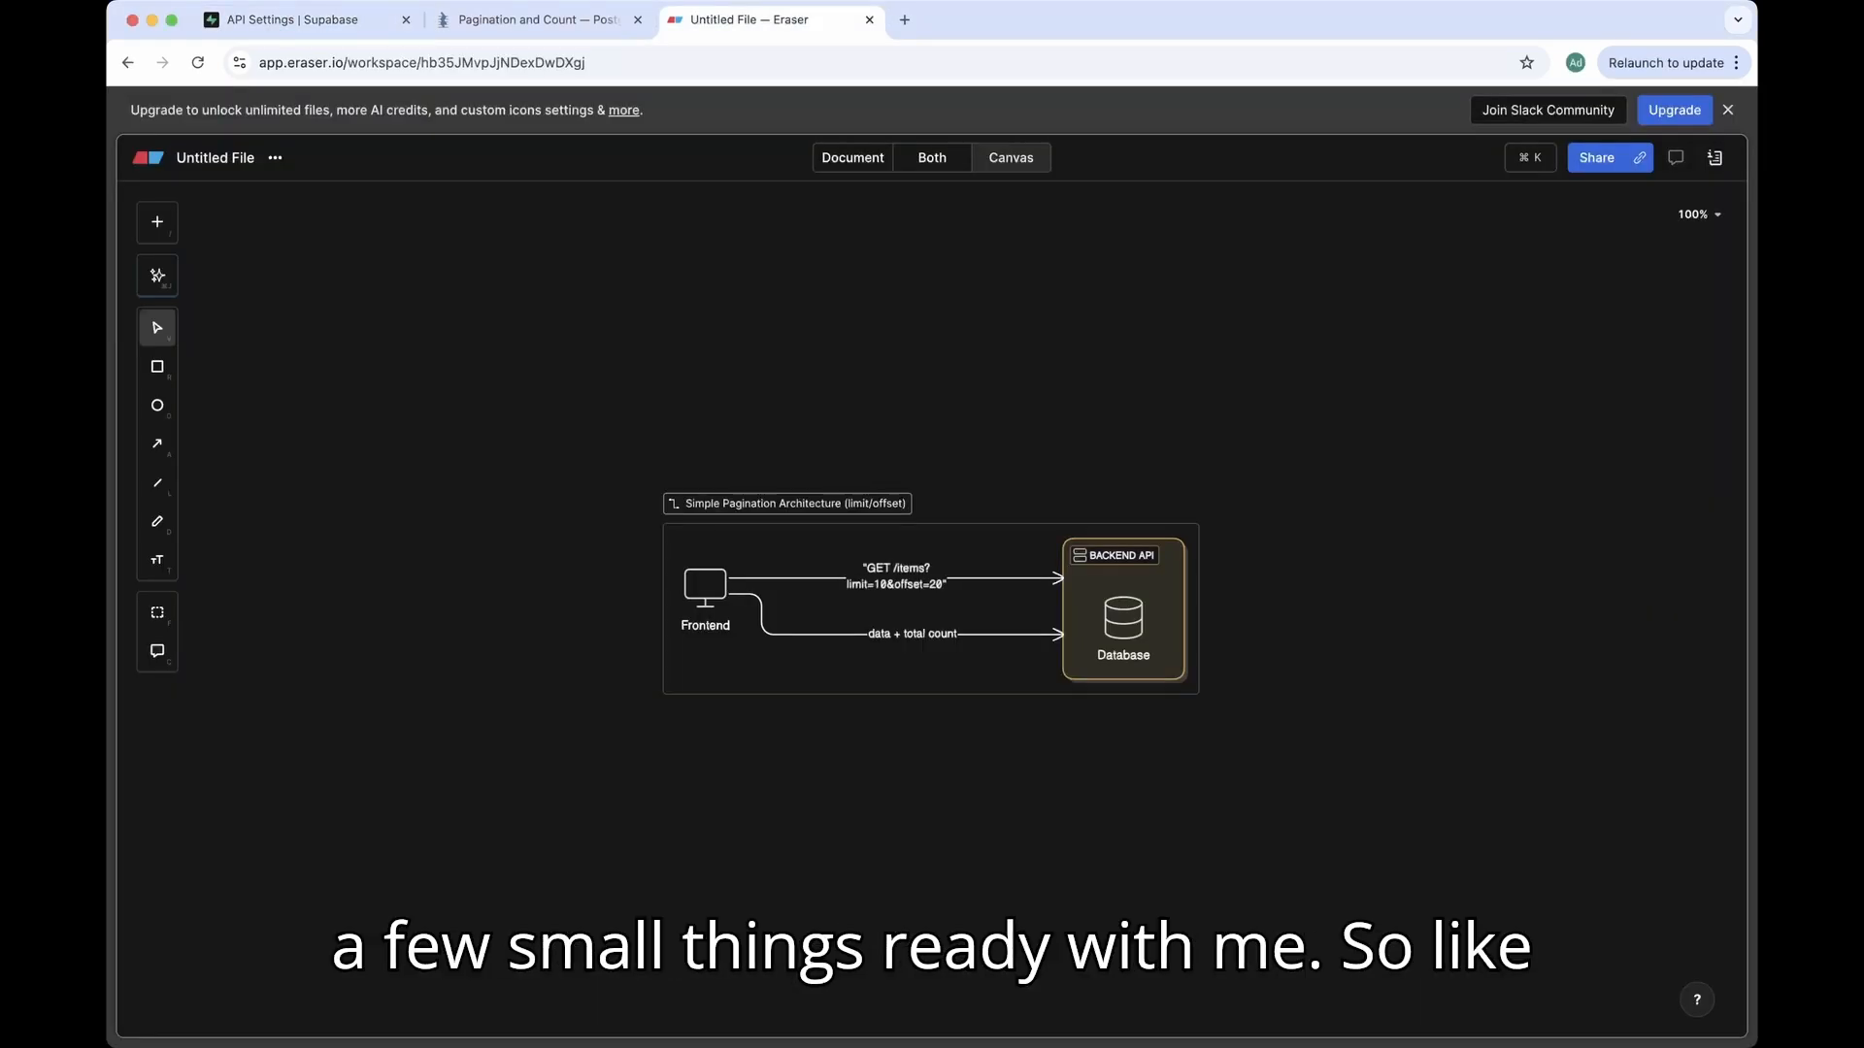
key("super+plus")
key("super+plus")
key("super+plus")
key("super+plus")
key("super+plus")
key("super+plus")
key("super+plus")
key("super+plus")
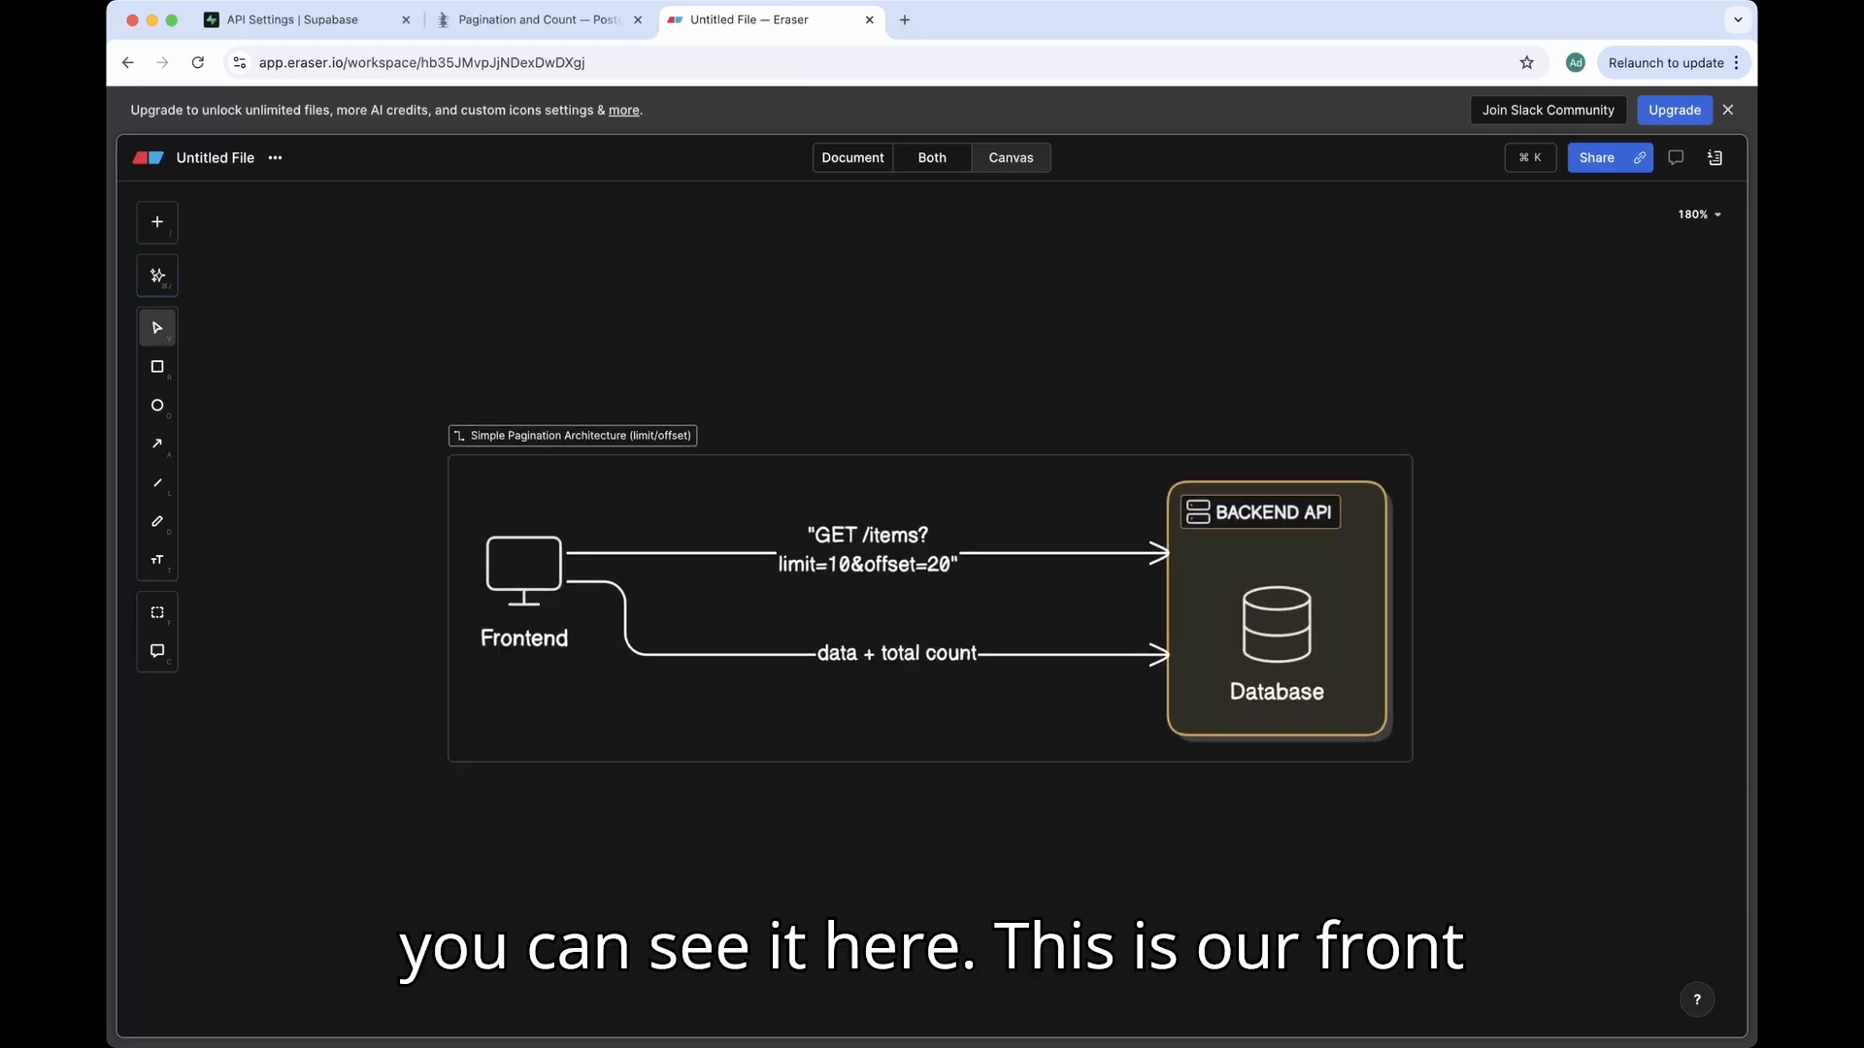